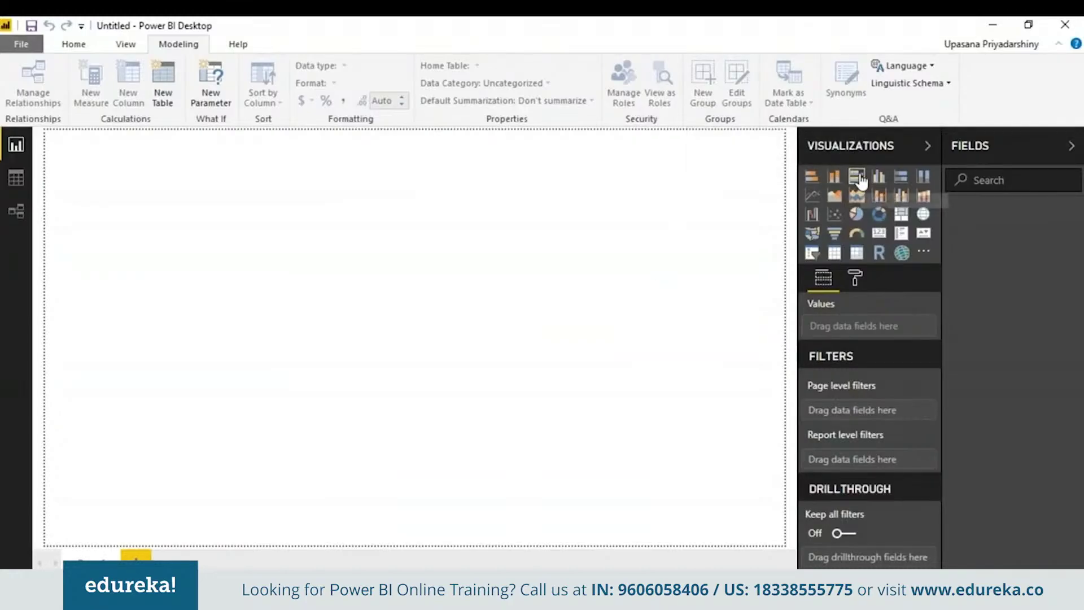
Delete the placeholder clustered column chart from the report page
{"action": "left_click", "coordinate": [878, 177]}
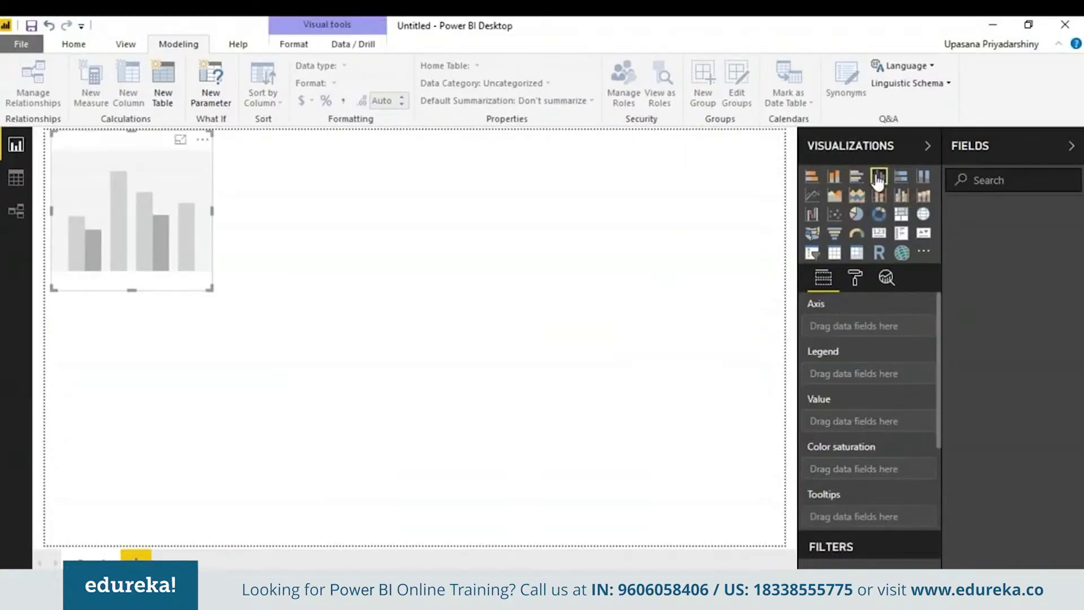
{"action": "key", "text": "Delete"}
{"action": "left_click", "coordinate": [73, 44]}
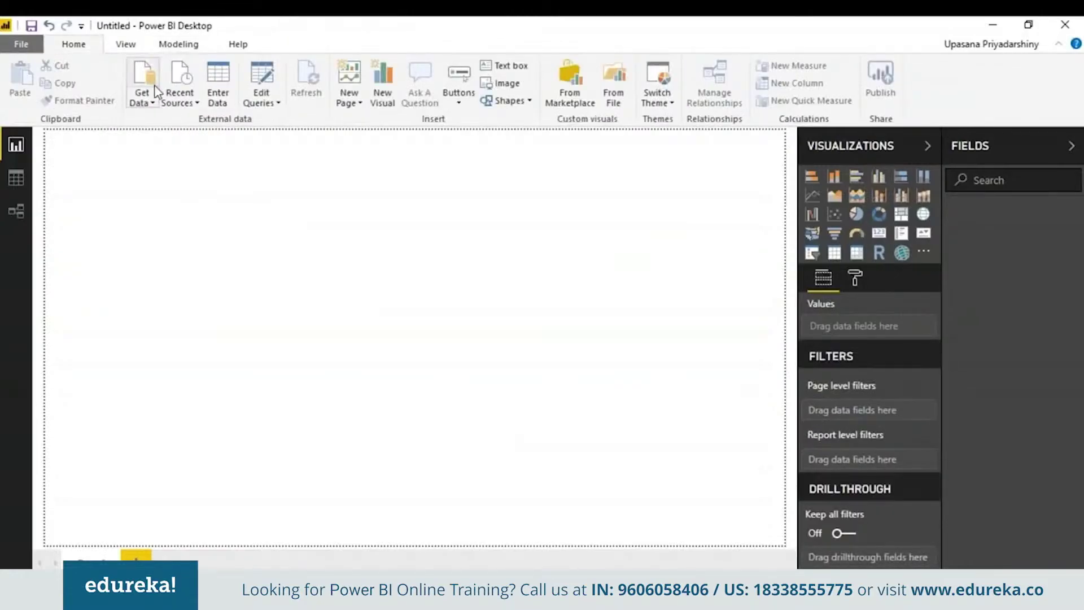
Load the Sheet1 table from the 'actual vs target' Excel workbook
{"action": "left_click", "coordinate": [153, 102]}
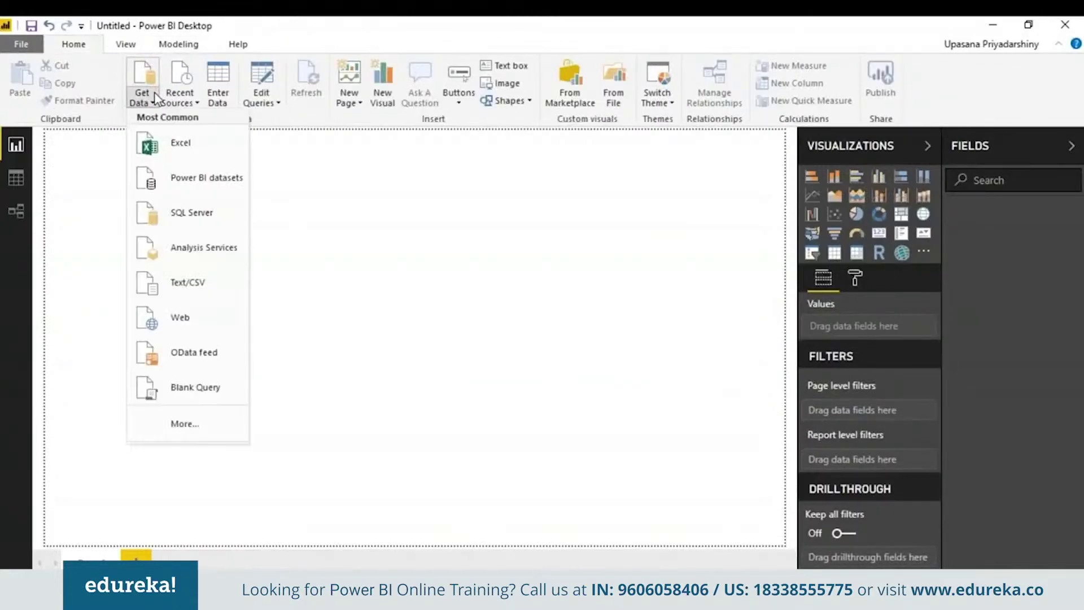
{"action": "left_click", "coordinate": [181, 157]}
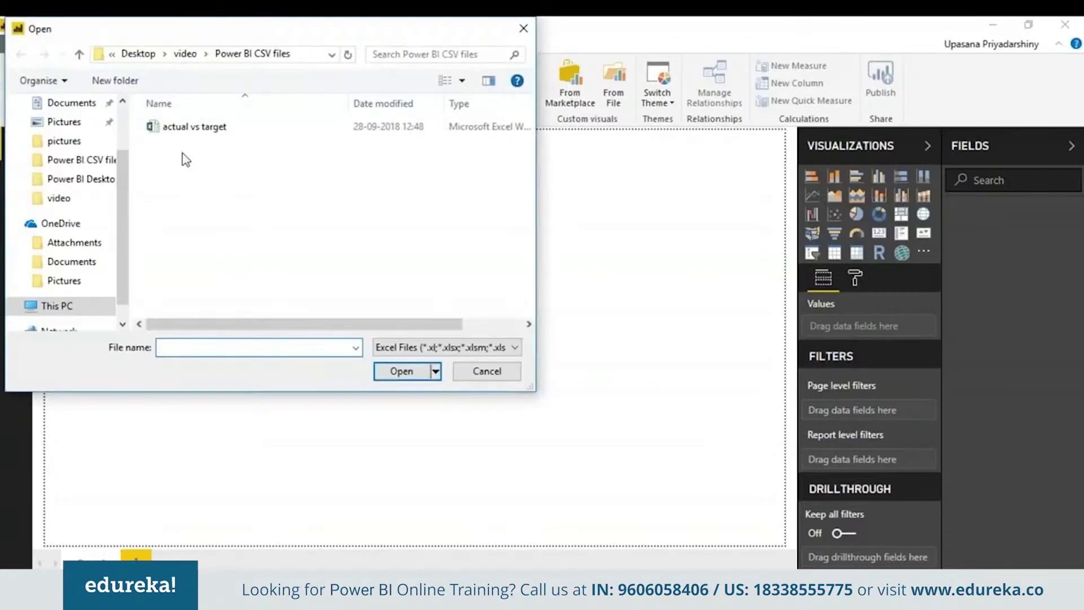
{"action": "double_click", "coordinate": [192, 126]}
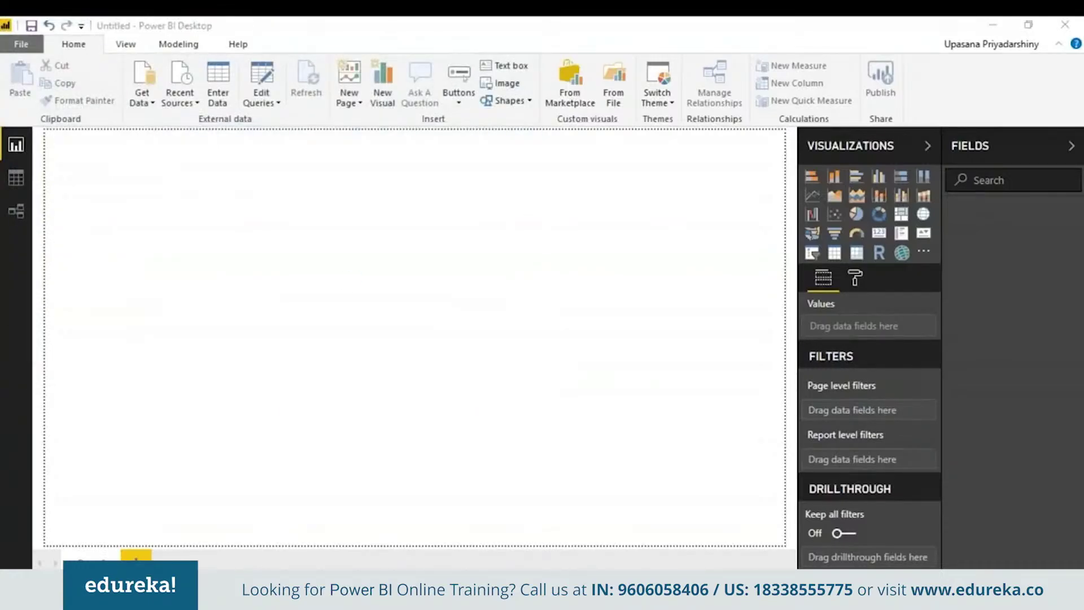
{"action": "left_click", "coordinate": [240, 159]}
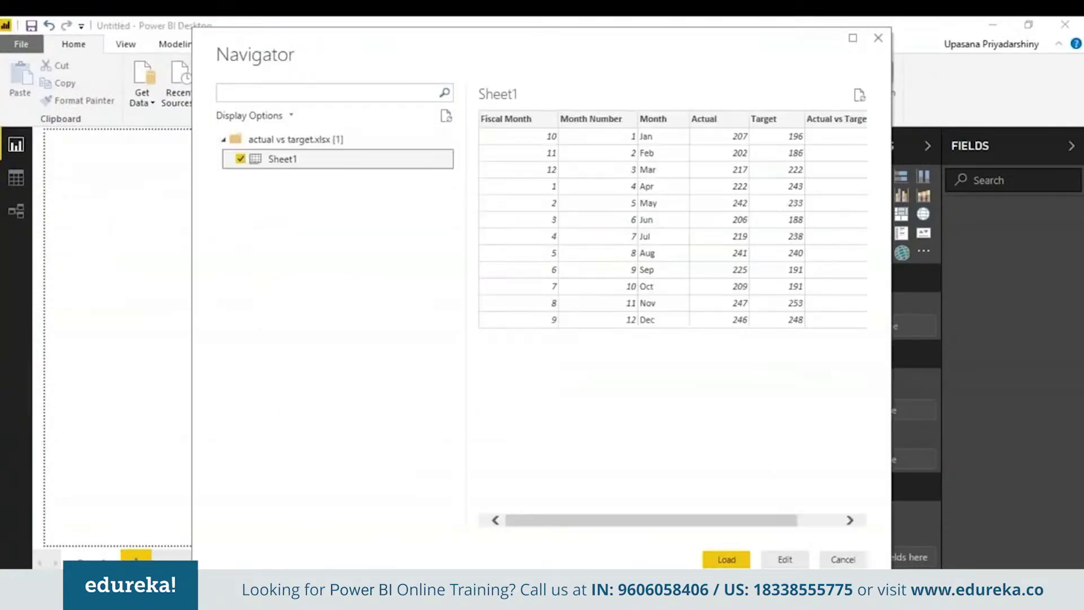
{"action": "left_click", "coordinate": [727, 559]}
{"action": "left_click", "coordinate": [16, 178]}
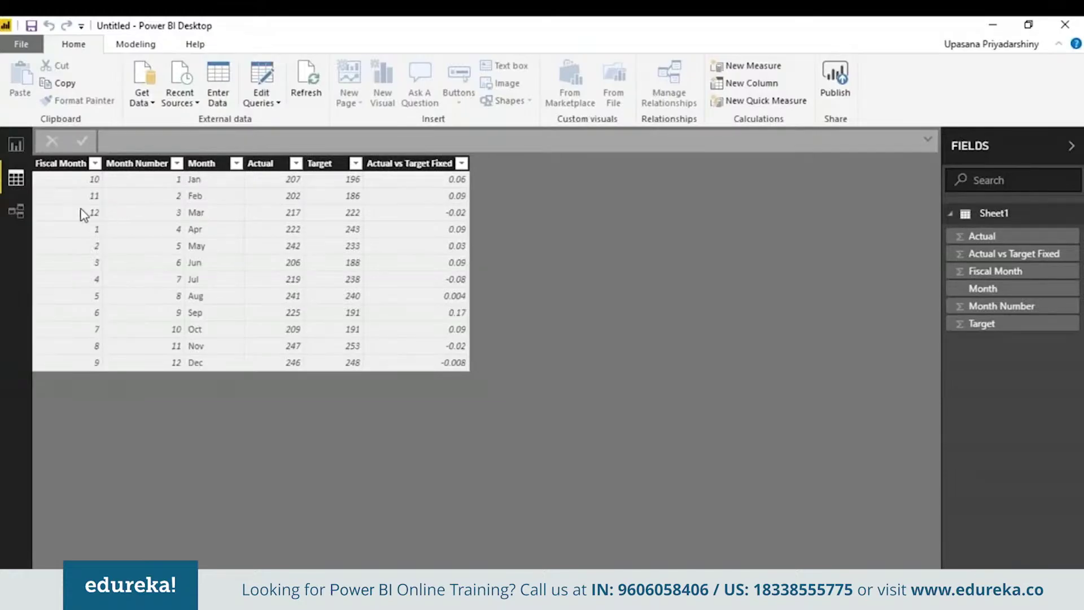
Add a page-filling clustered column chart with Month on the axis and Actual as values
{"action": "left_click", "coordinate": [17, 142]}
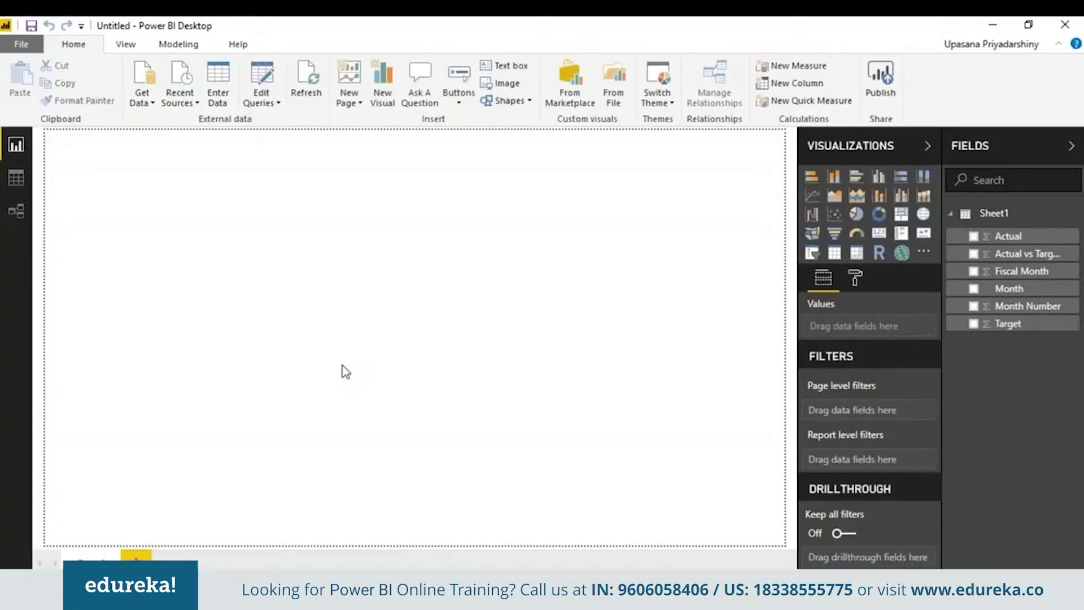
{"action": "left_click", "coordinate": [879, 176]}
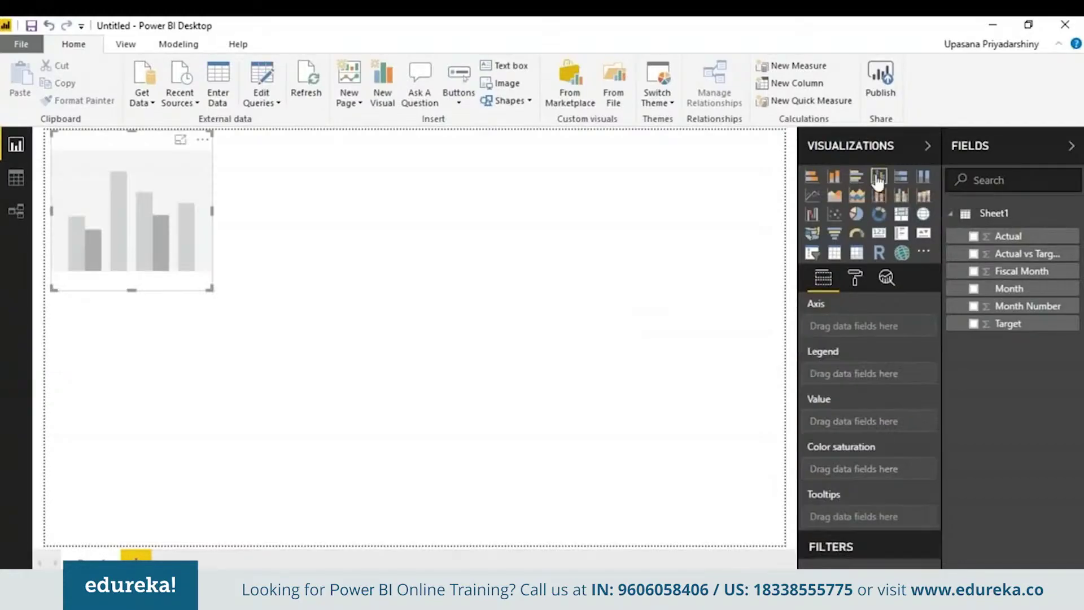
{"action": "left_click_drag", "start_coordinate": [212, 288], "coordinate": [781, 543]}
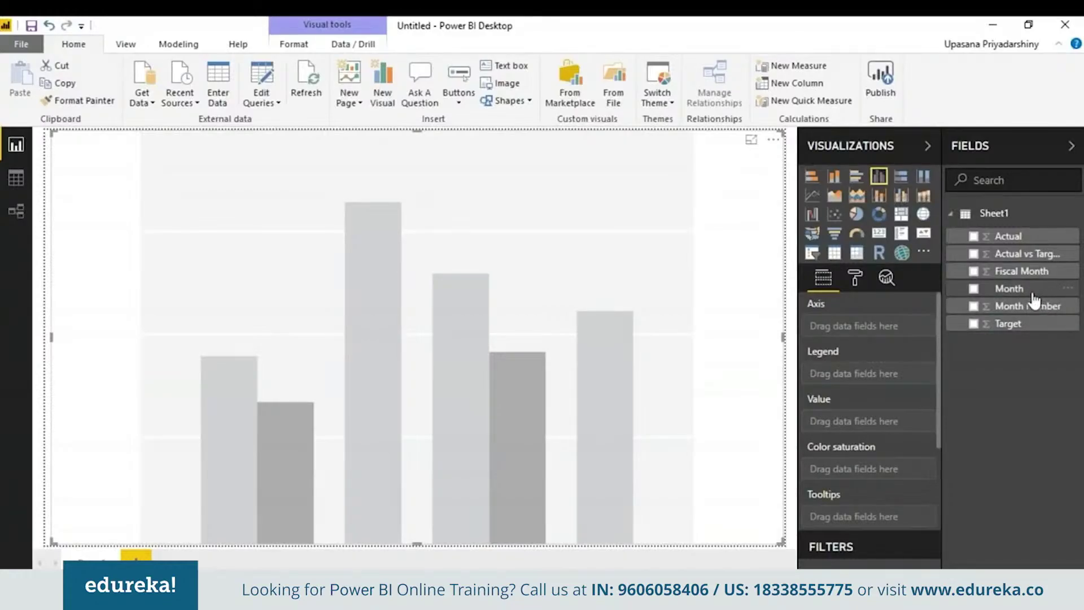
{"action": "left_click_drag", "start_coordinate": [1034, 295], "coordinate": [677, 257]}
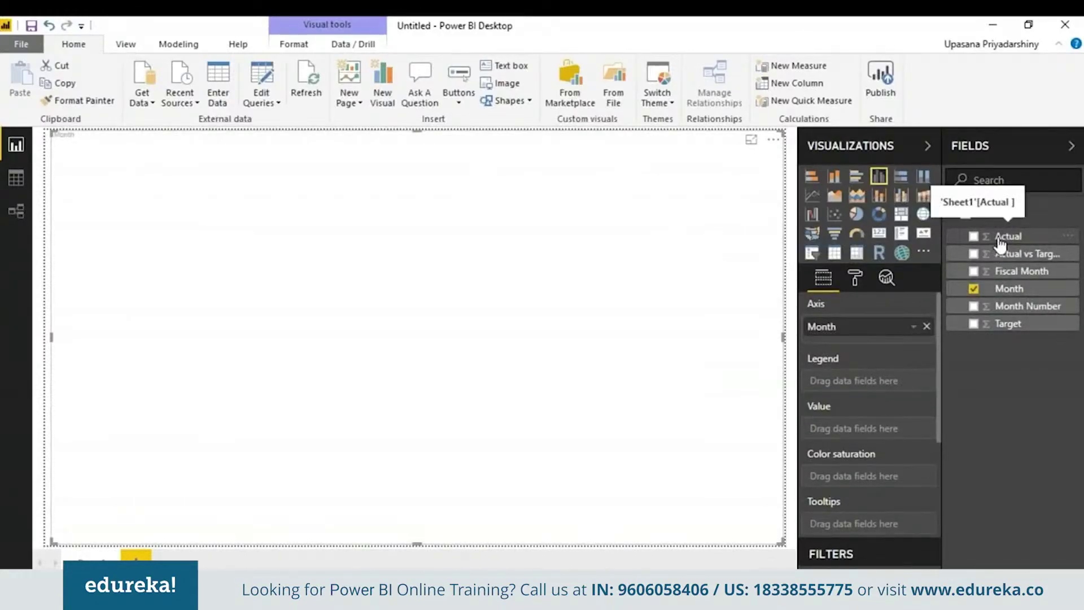
{"action": "left_click_drag", "start_coordinate": [996, 238], "coordinate": [491, 310]}
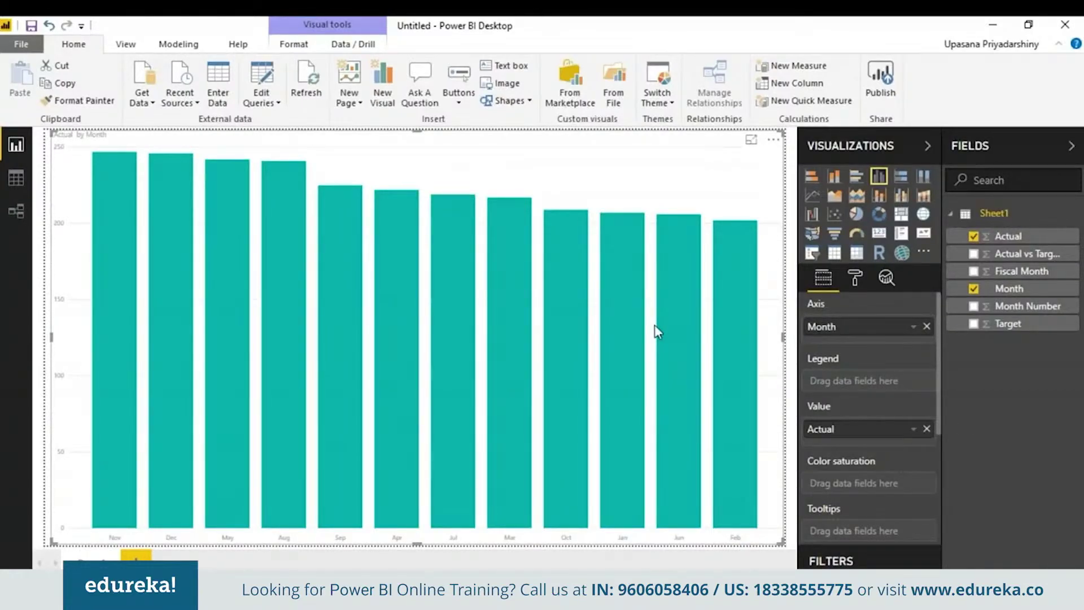
Convert the chart to a KPI with Target as goal, then narrow it to the left half
{"action": "left_click", "coordinate": [925, 234]}
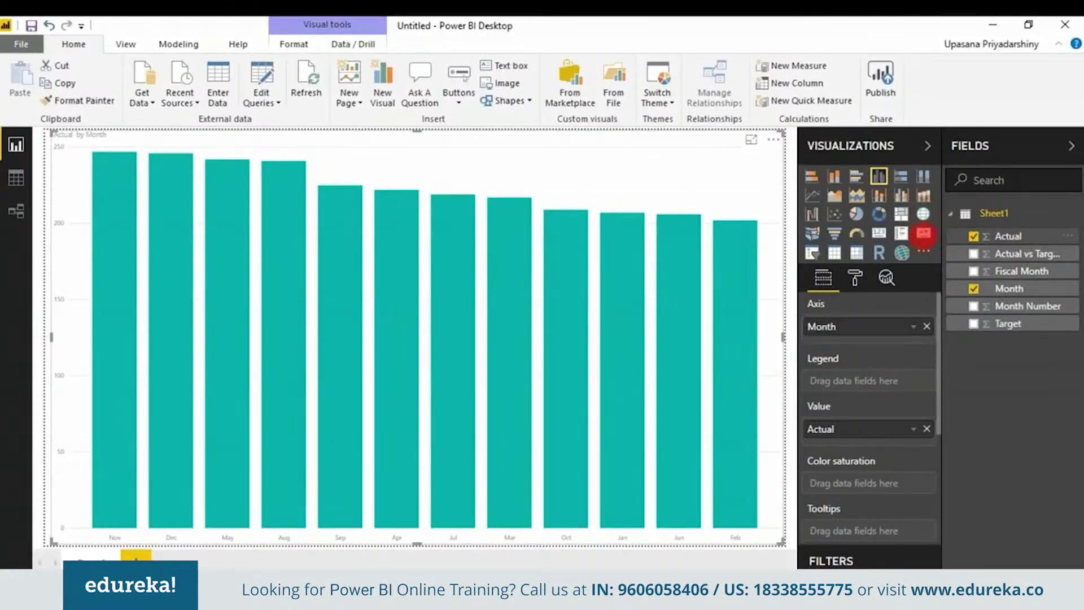
{"action": "left_click", "coordinate": [925, 236]}
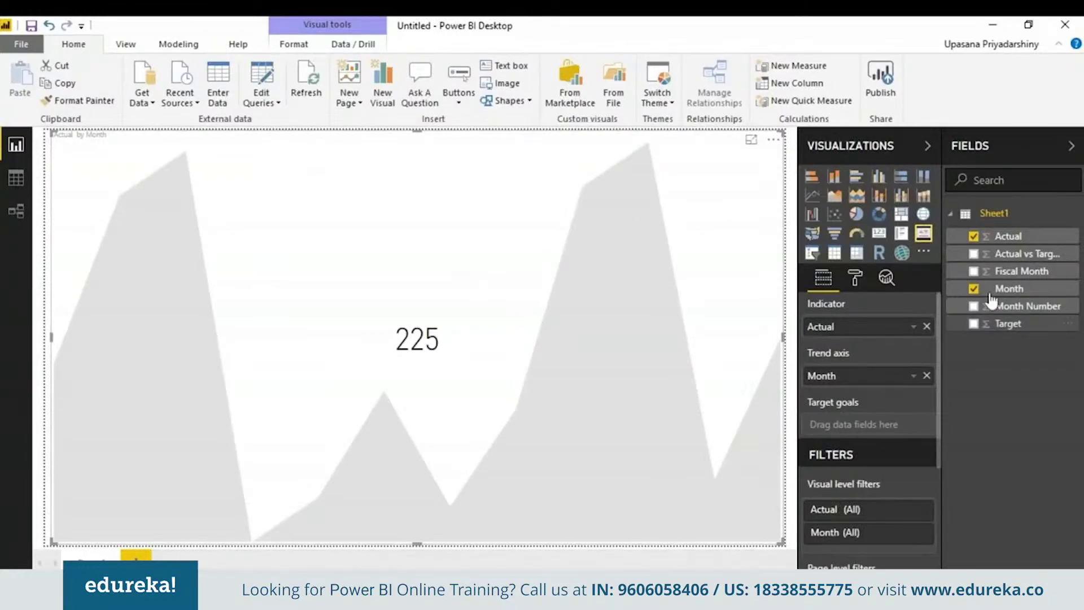
{"action": "left_click_drag", "start_coordinate": [1005, 324], "coordinate": [928, 352]}
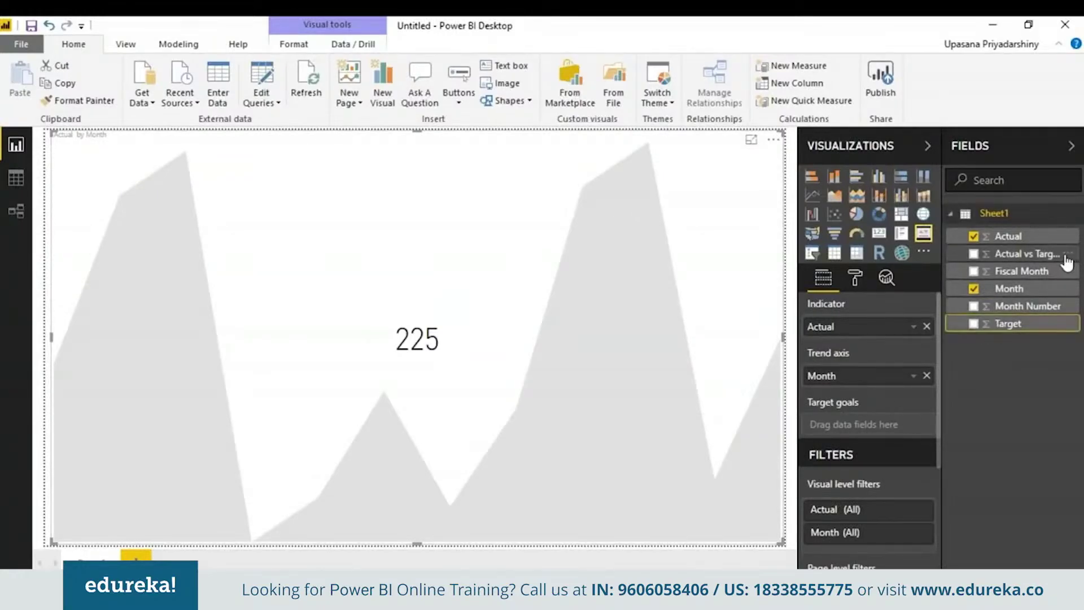
{"action": "left_click_drag", "start_coordinate": [1008, 323], "coordinate": [892, 429]}
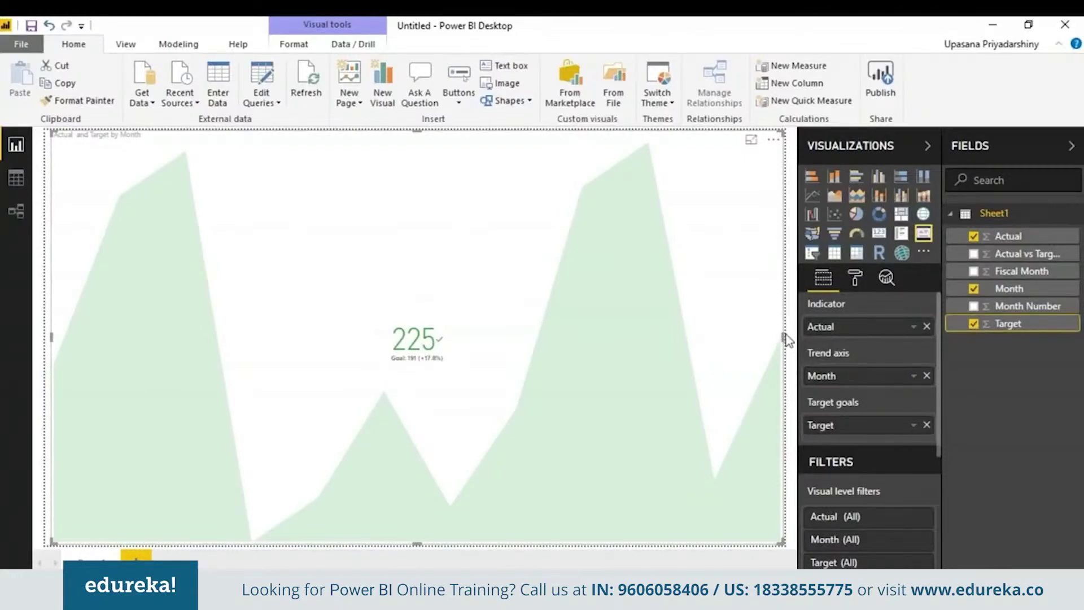
{"action": "left_click_drag", "start_coordinate": [786, 338], "coordinate": [415, 343]}
Add a table visual listing Month, Actual and Target on the right half
{"action": "left_click", "coordinate": [450, 335]}
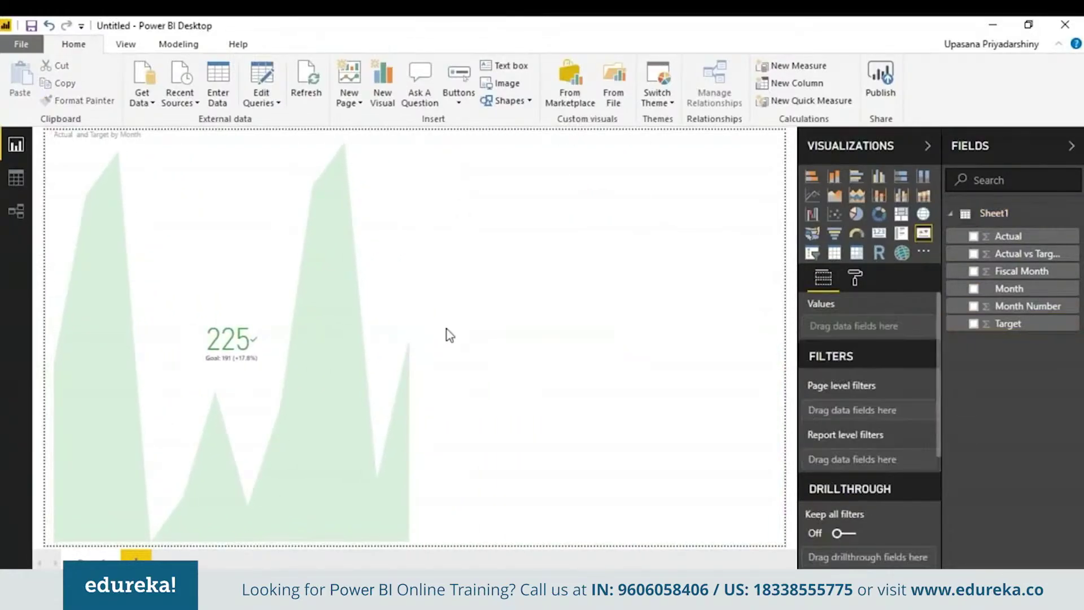
{"action": "left_click", "coordinate": [834, 253]}
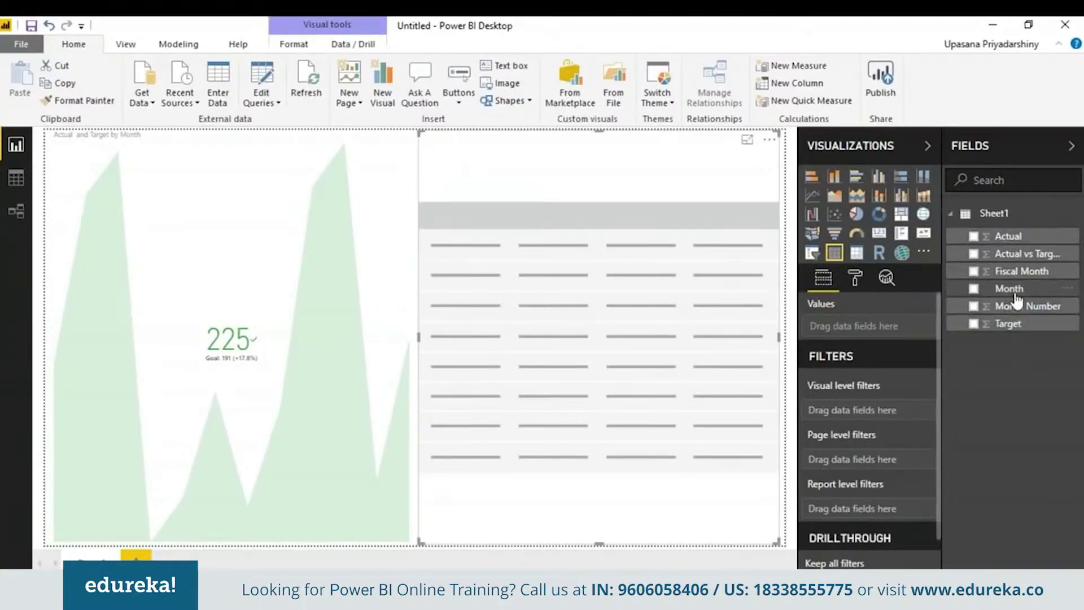
{"action": "left_click_drag", "start_coordinate": [1008, 289], "coordinate": [592, 299]}
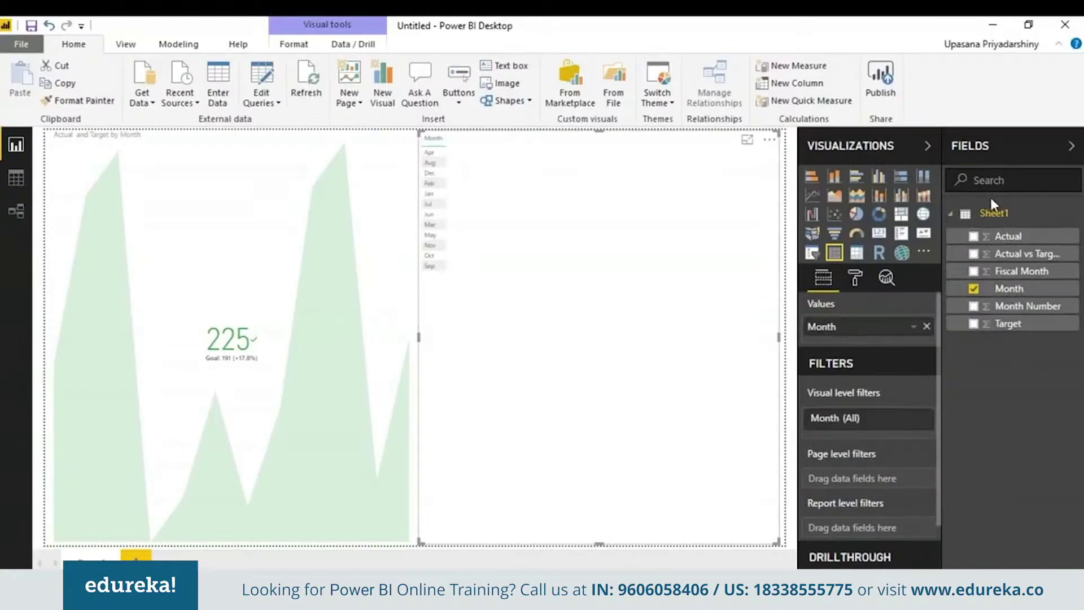
{"action": "left_click_drag", "start_coordinate": [1008, 236], "coordinate": [581, 204]}
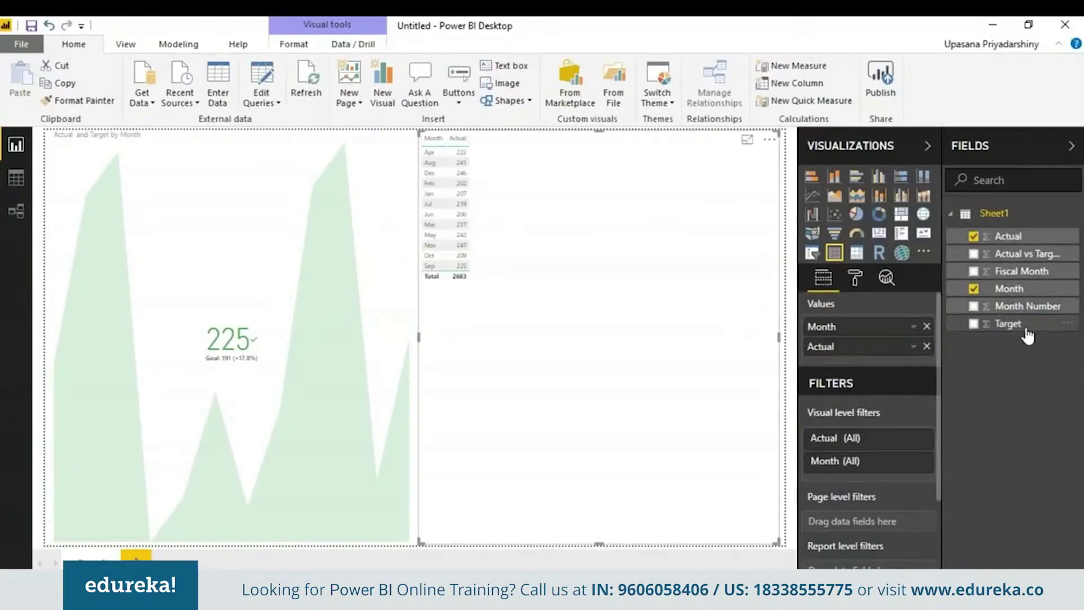
{"action": "left_click_drag", "start_coordinate": [1008, 323], "coordinate": [666, 279]}
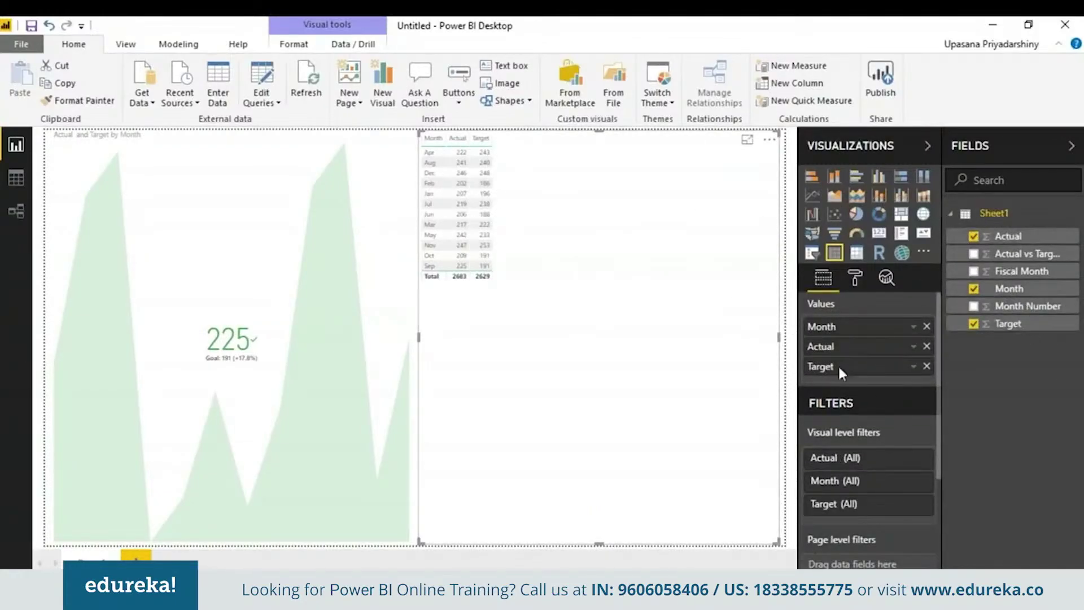
Raise the table's text size to 20 and shrink it to sit compactly beside the KPI
{"action": "left_click", "coordinate": [858, 276]}
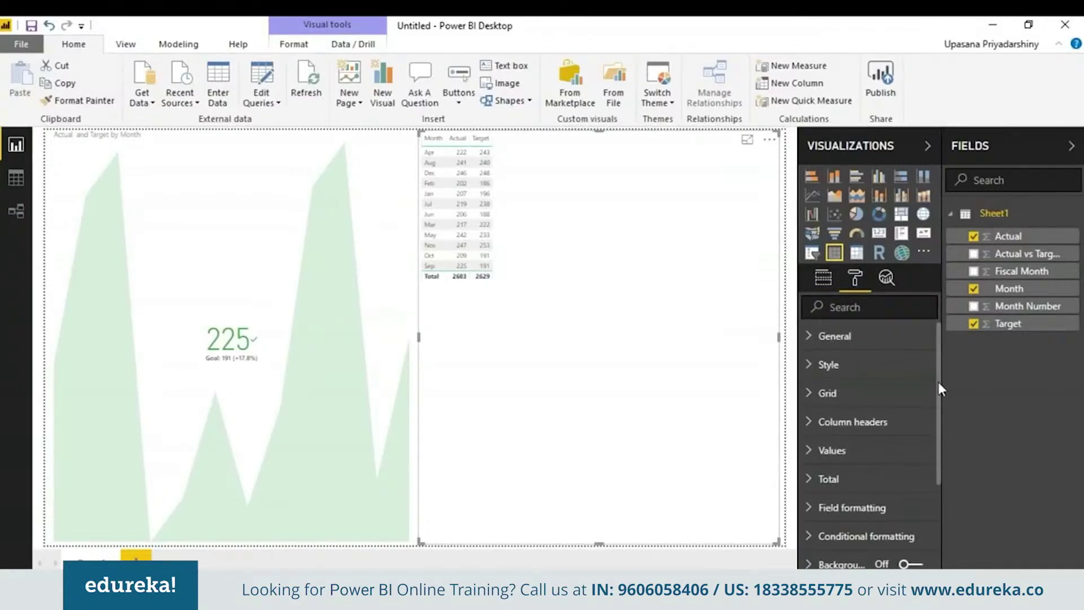
{"action": "left_click", "coordinate": [887, 374]}
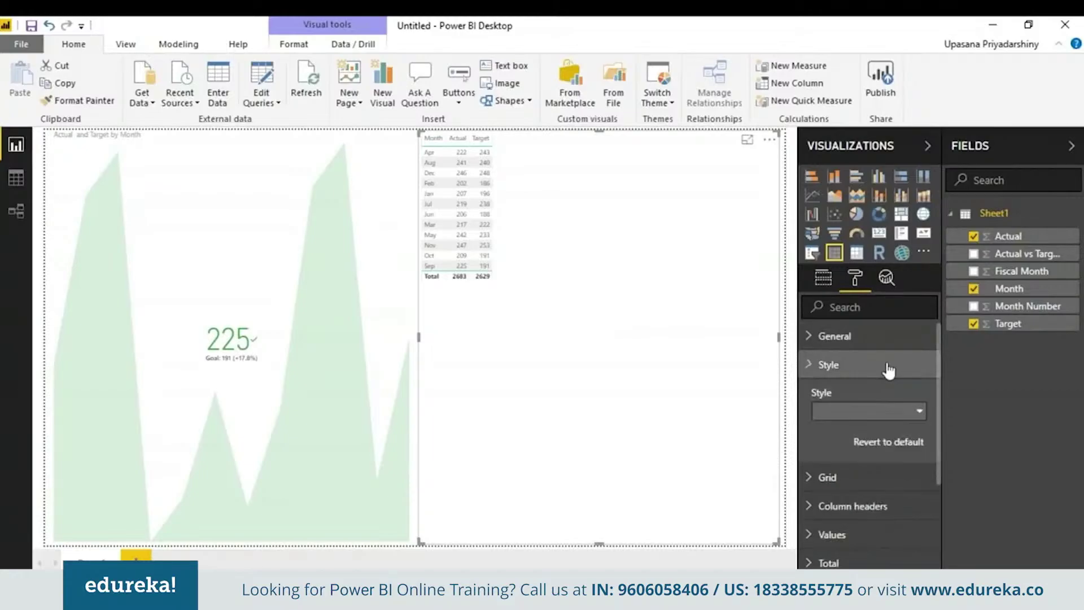
{"action": "left_click", "coordinate": [889, 338]}
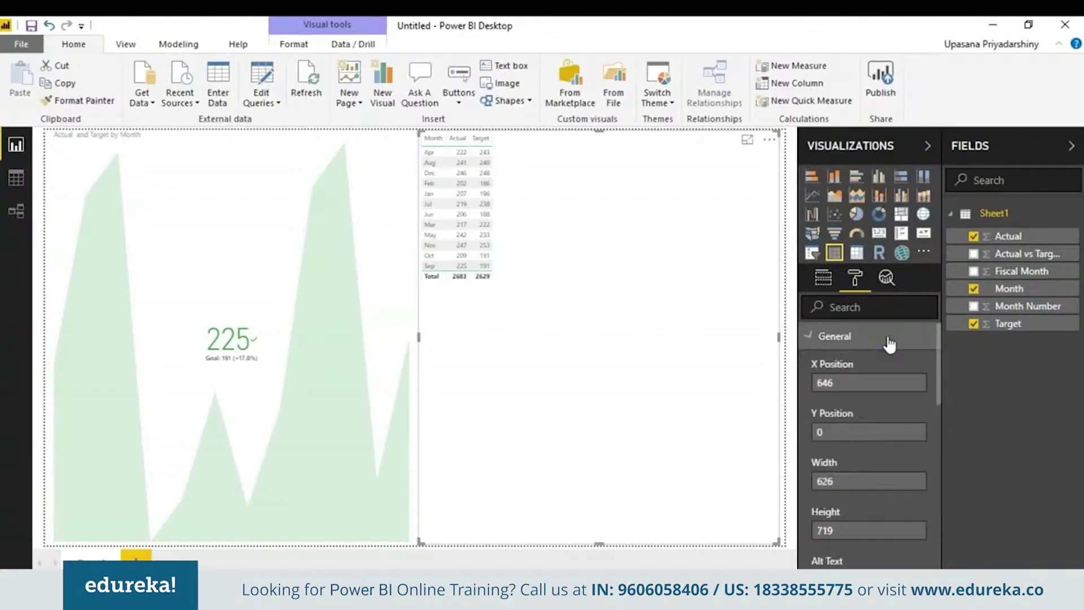
{"action": "scroll", "coordinate": [950, 527], "scroll_direction": "down", "scroll_amount": 10}
{"action": "scroll", "coordinate": [947, 521], "scroll_direction": "up", "scroll_amount": 1}
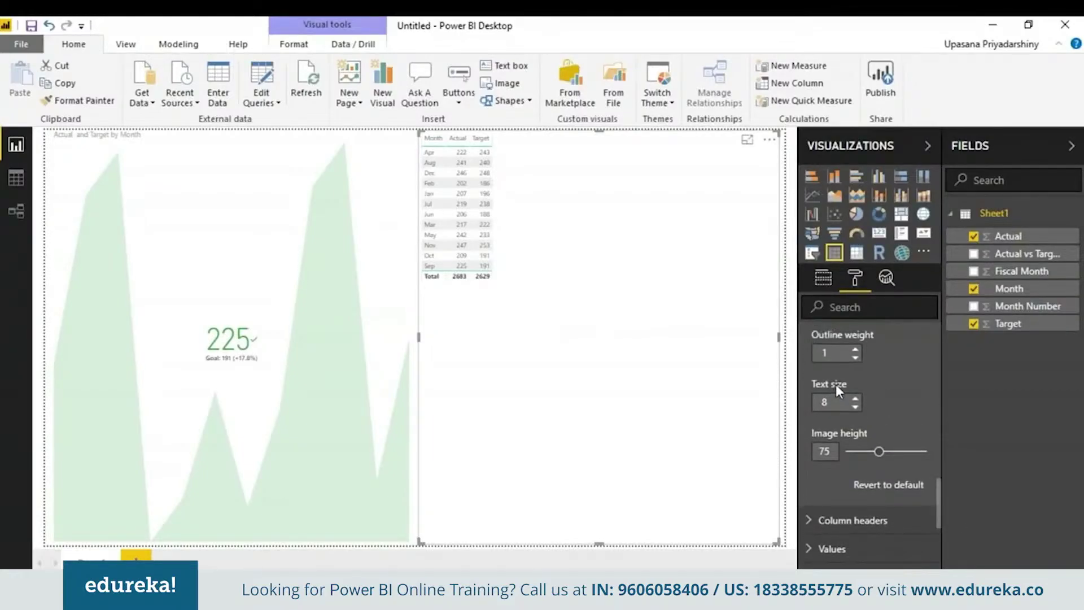
{"action": "left_click", "coordinate": [856, 398]}
{"action": "left_click", "coordinate": [856, 398]}
{"action": "left_click", "coordinate": [855, 398]}
{"action": "left_click", "coordinate": [856, 398]}
{"action": "left_click", "coordinate": [856, 398]}
{"action": "left_click", "coordinate": [855, 398]}
{"action": "left_click", "coordinate": [856, 398]}
{"action": "left_click", "coordinate": [855, 398]}
{"action": "left_click", "coordinate": [856, 398]}
{"action": "left_click", "coordinate": [856, 398]}
{"action": "left_click", "coordinate": [856, 398]}
{"action": "left_click", "coordinate": [856, 398]}
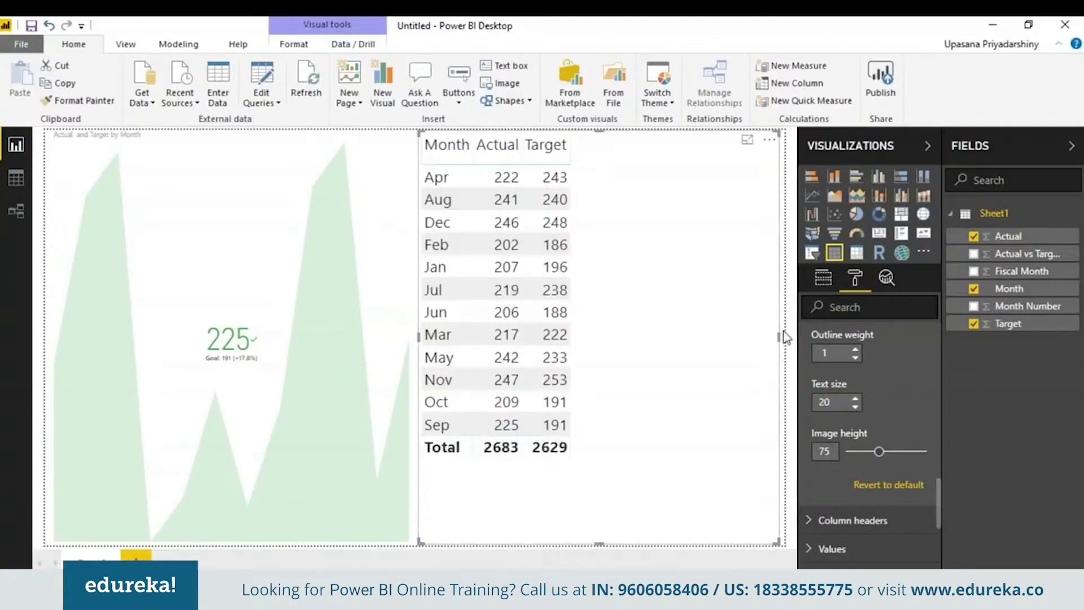
{"action": "left_click_drag", "start_coordinate": [779, 337], "coordinate": [587, 327]}
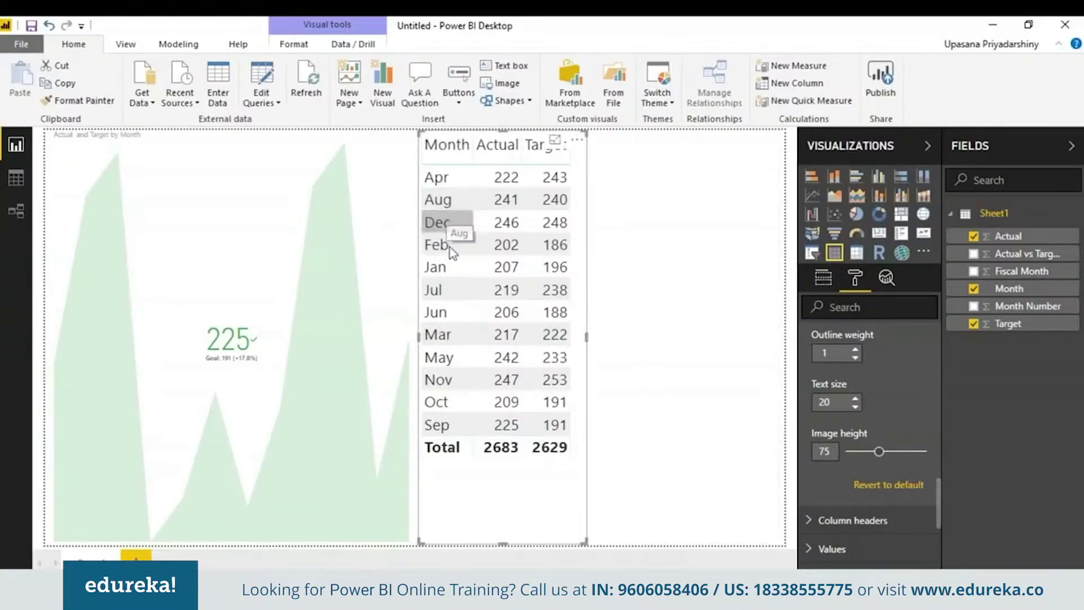
{"action": "left_click_drag", "start_coordinate": [503, 544], "coordinate": [501, 462]}
Sort the Month column by Month Number so months run Jan to Dec
{"action": "left_click", "coordinate": [627, 401]}
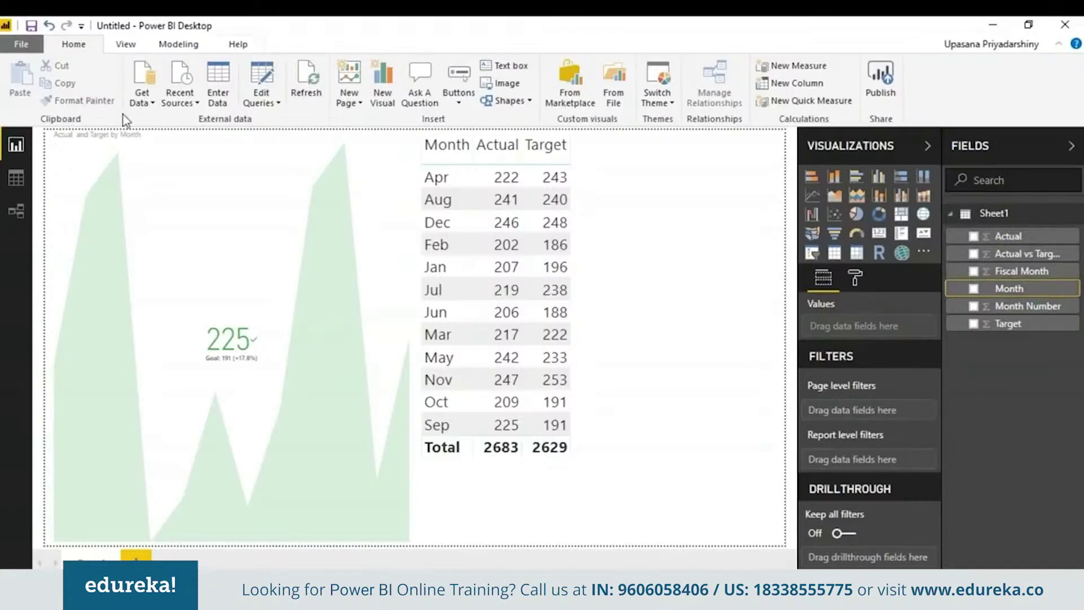
{"action": "left_click", "coordinate": [194, 41]}
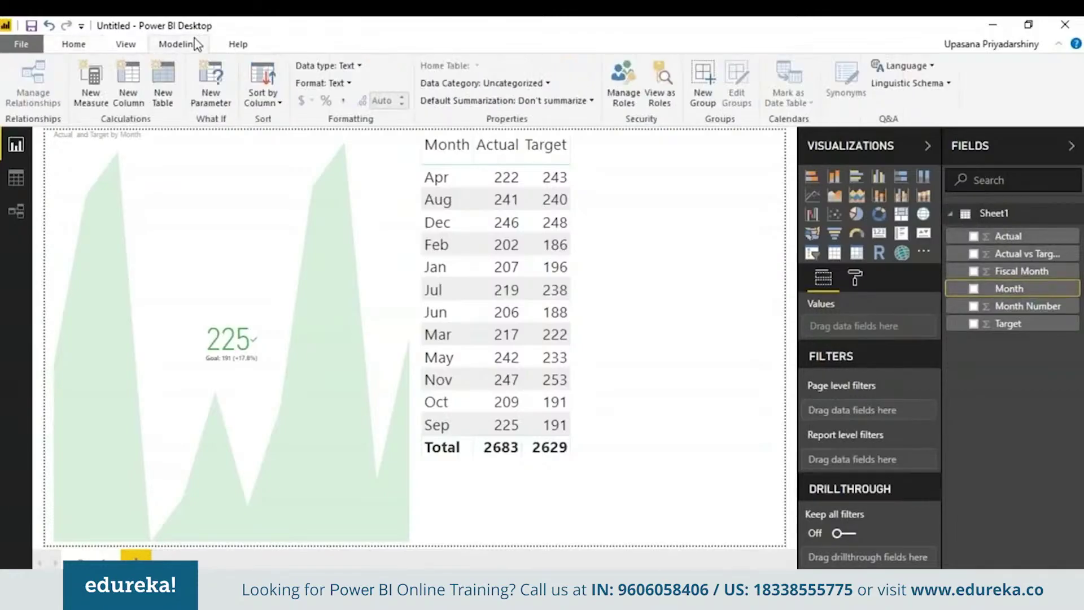
{"action": "left_click", "coordinate": [272, 105]}
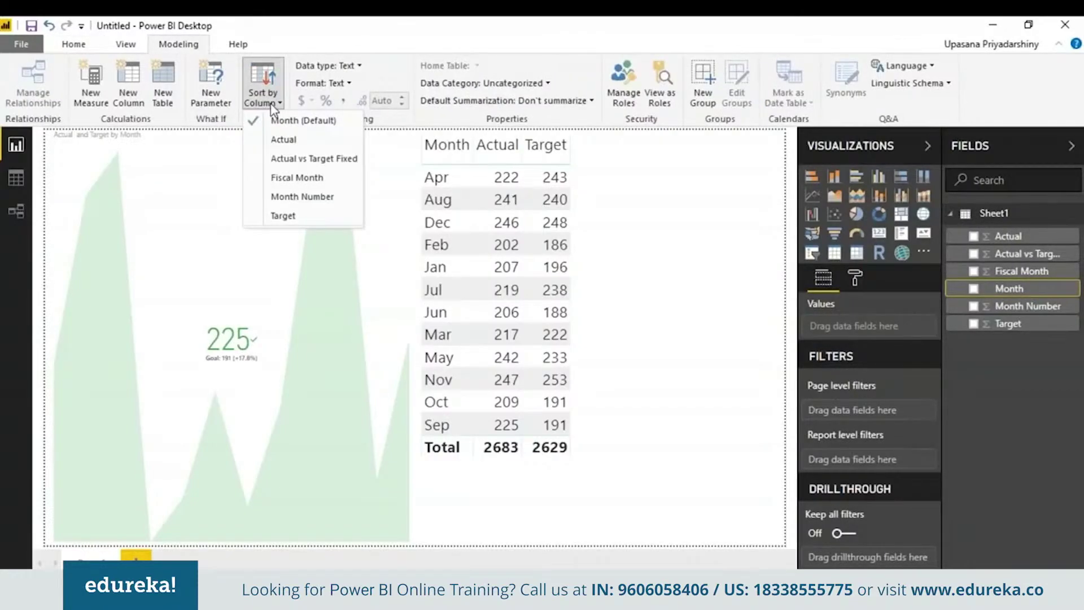
{"action": "left_click", "coordinate": [280, 198]}
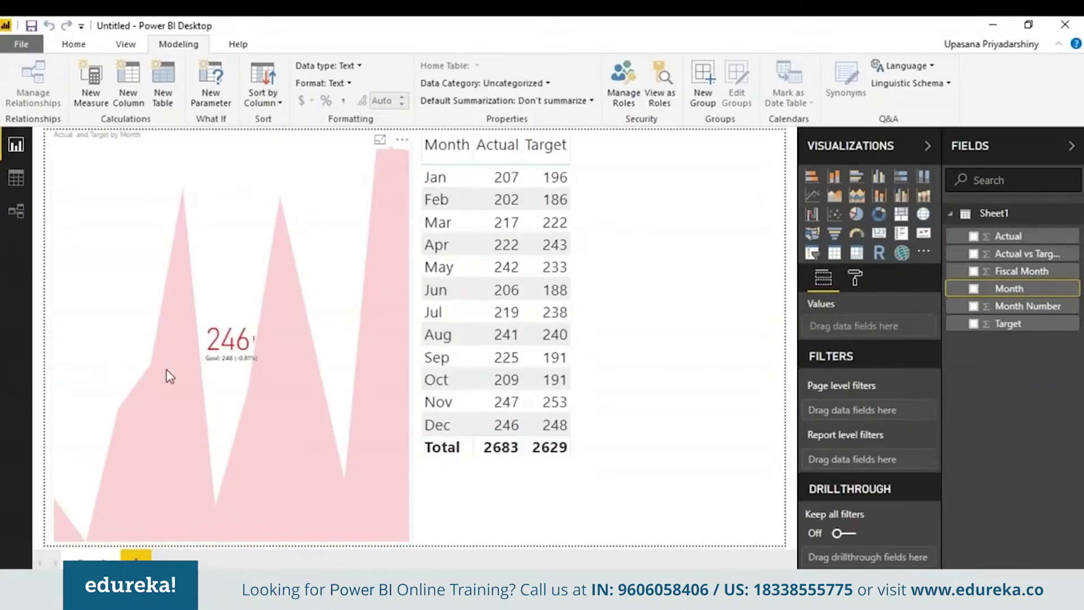
Open the KPI's format settings and expand Goals, where Goal and Distance are on
{"action": "left_click", "coordinate": [137, 297]}
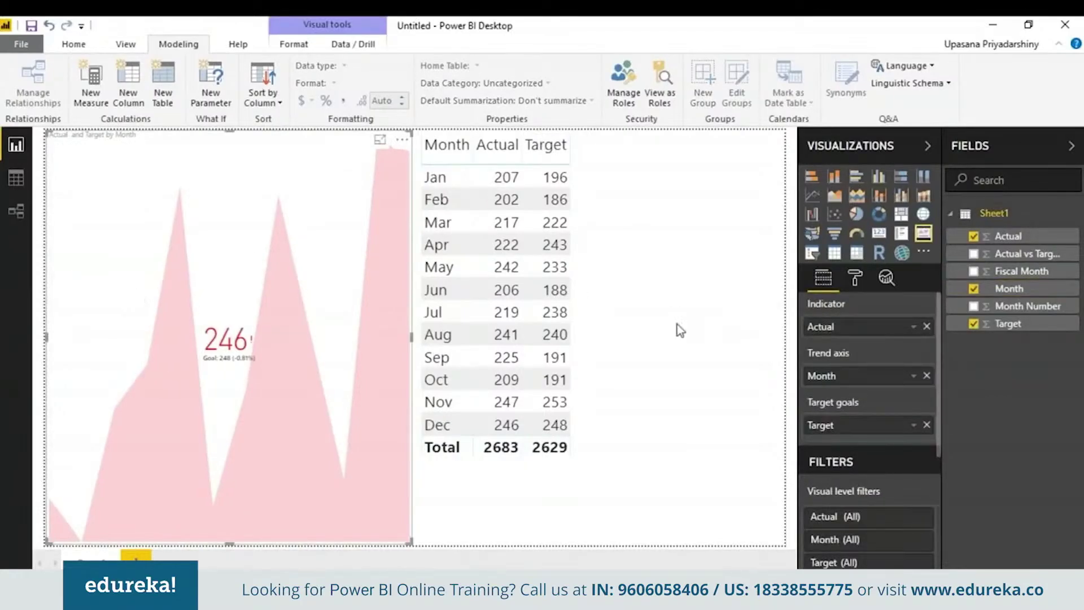
{"action": "left_click", "coordinate": [852, 275]}
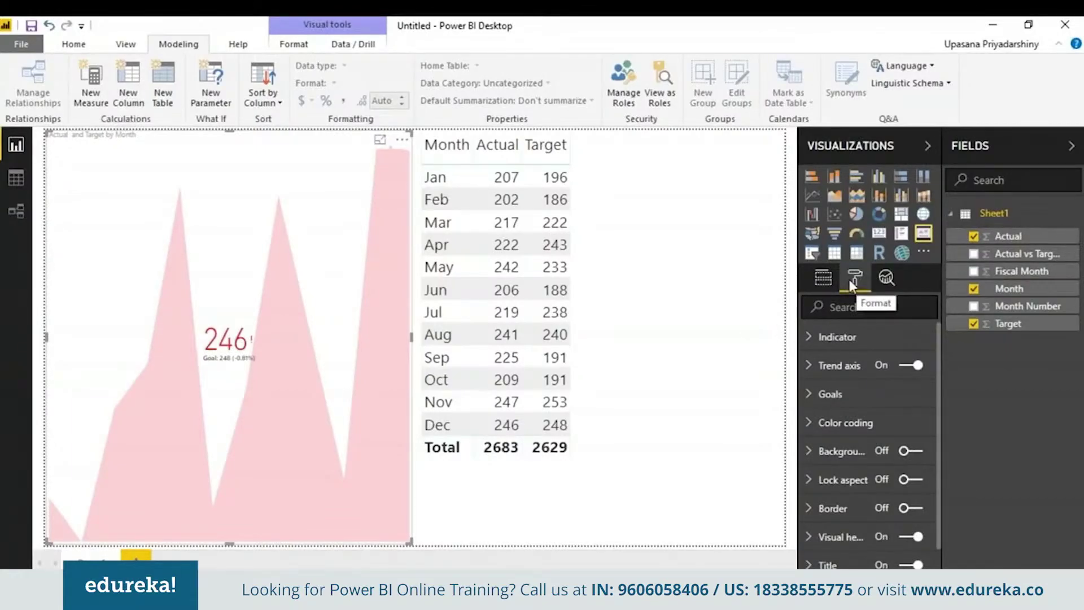
{"action": "left_click", "coordinate": [859, 334]}
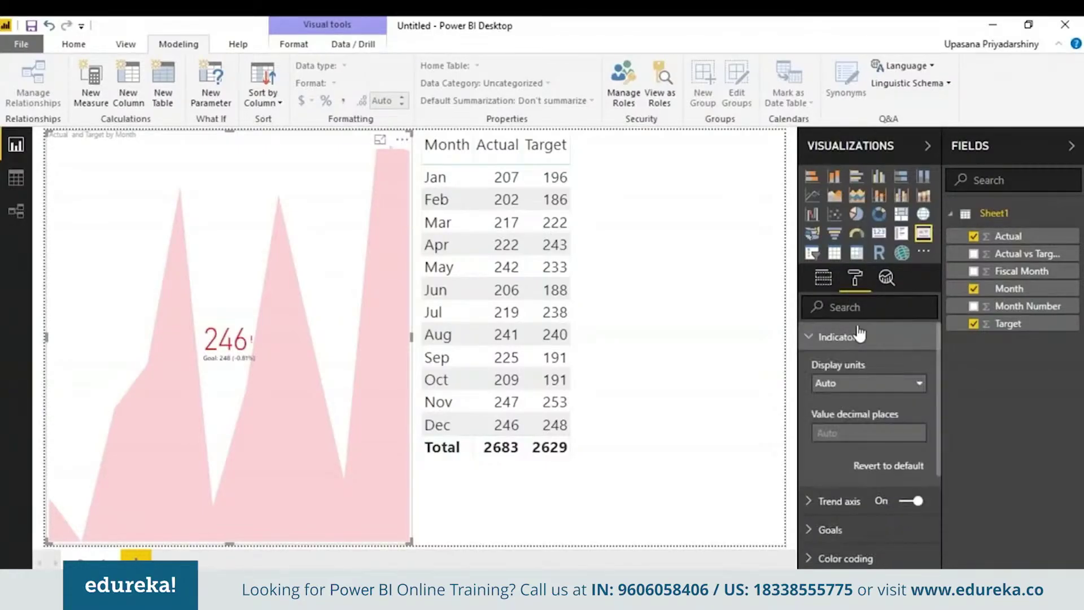
{"action": "left_click", "coordinate": [808, 336]}
{"action": "left_click", "coordinate": [815, 367]}
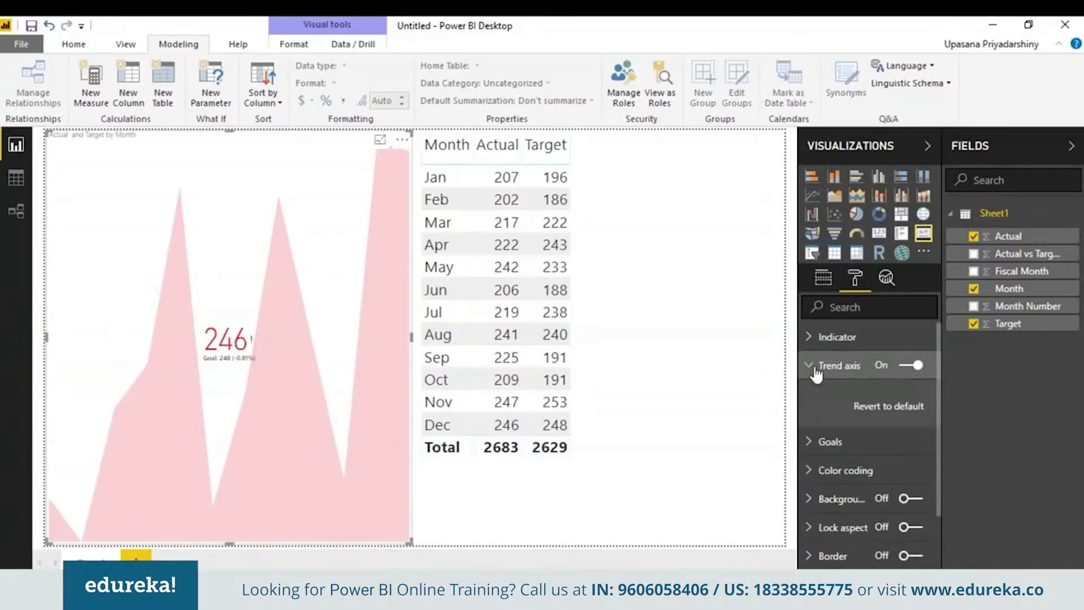
{"action": "left_click", "coordinate": [814, 367]}
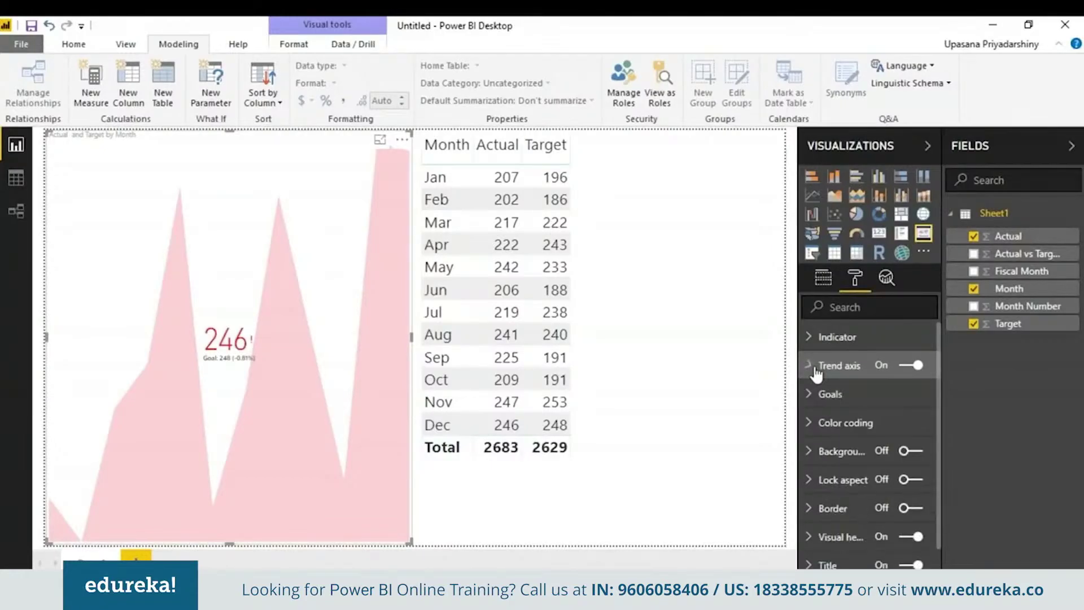
{"action": "left_click", "coordinate": [818, 395]}
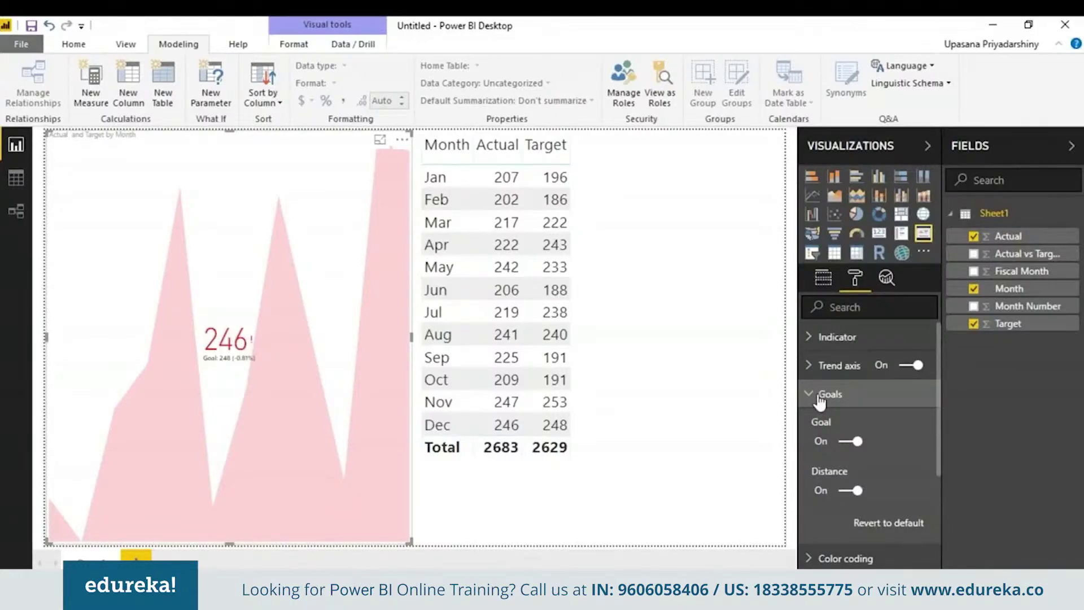
Keep the KPI's Color coding direction as High is good and return to its field assignments
{"action": "left_click", "coordinate": [820, 394]}
{"action": "left_click", "coordinate": [816, 423]}
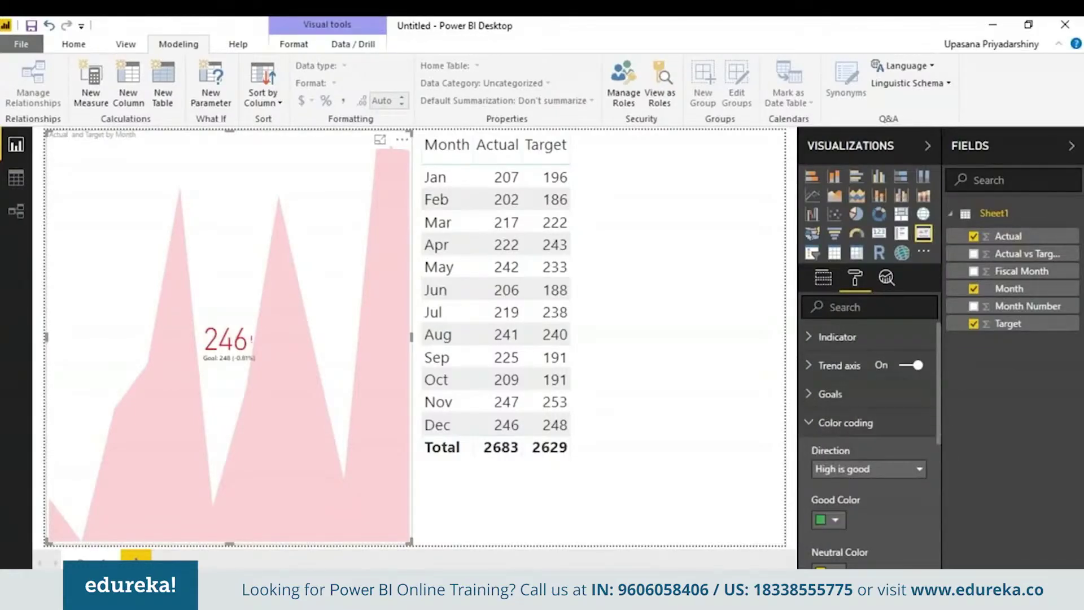
{"action": "scroll", "coordinate": [936, 402], "scroll_direction": "down", "scroll_amount": 3}
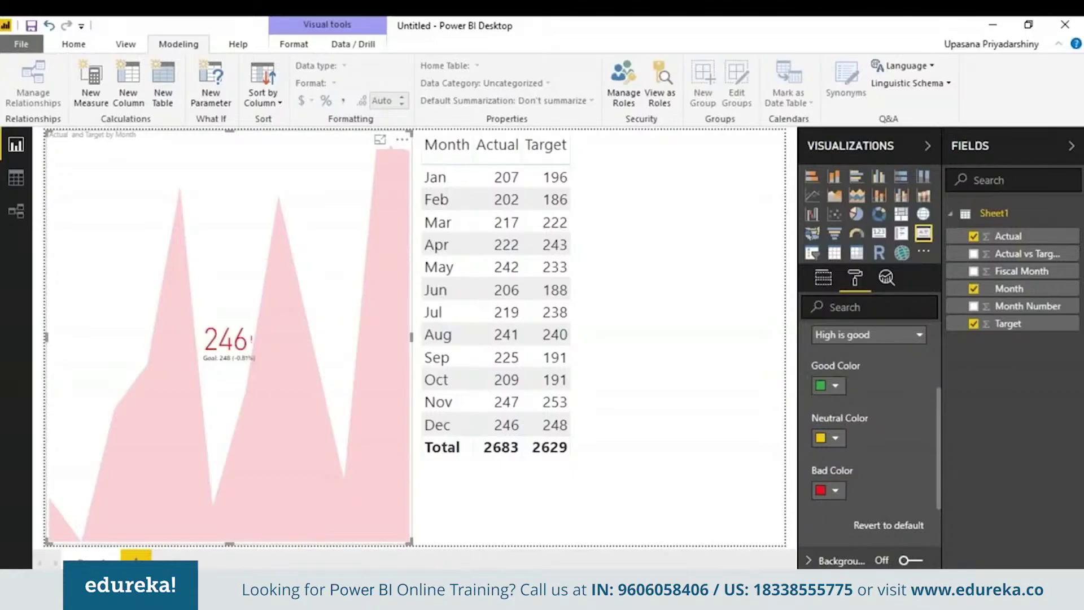
{"action": "left_click", "coordinate": [918, 336]}
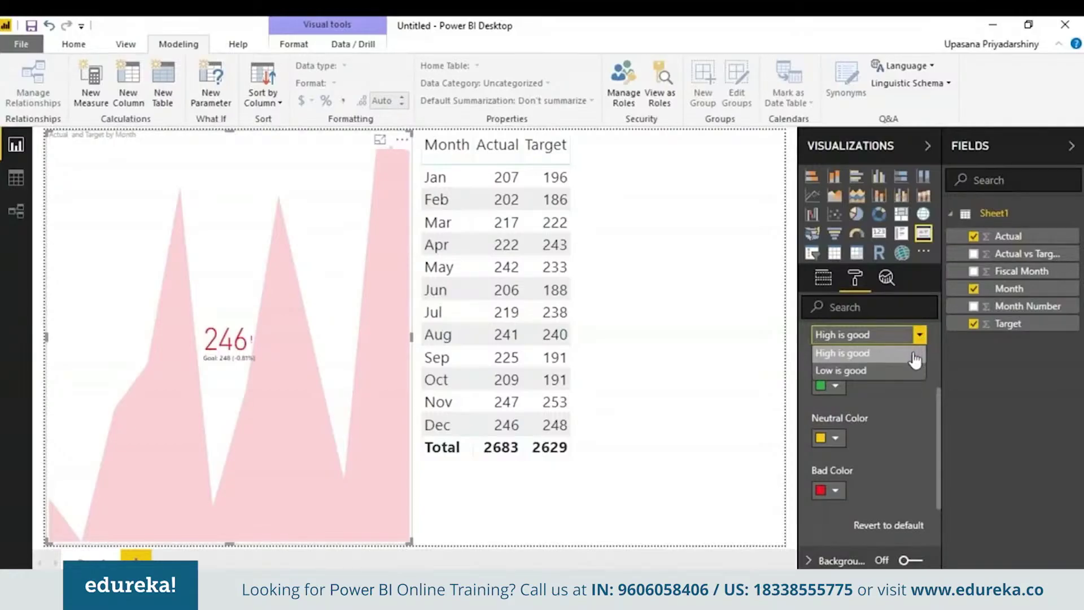
{"action": "left_click", "coordinate": [902, 502]}
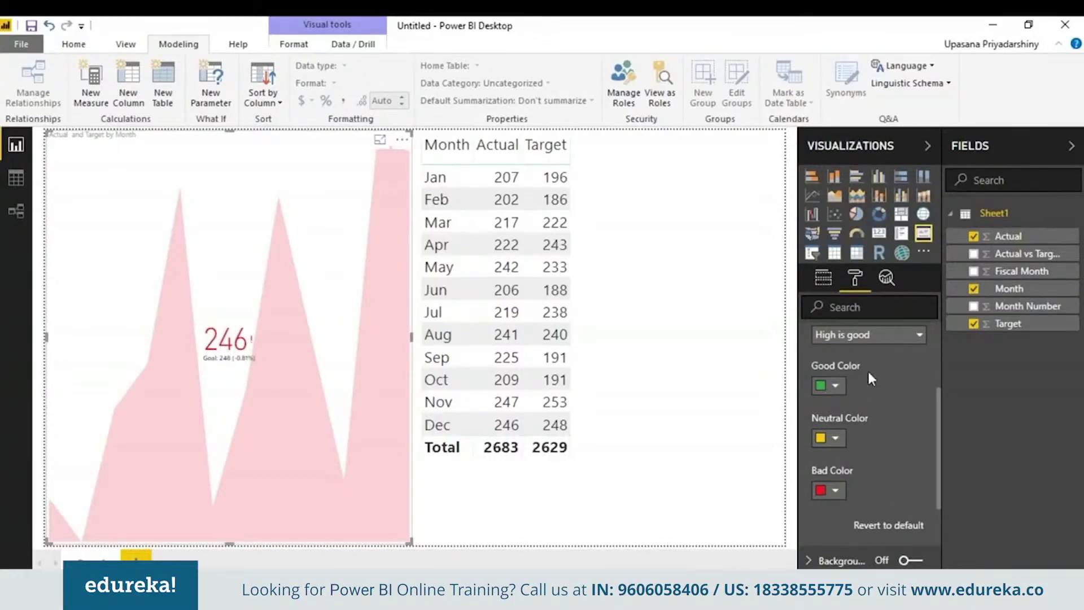
{"action": "left_click", "coordinate": [897, 339]}
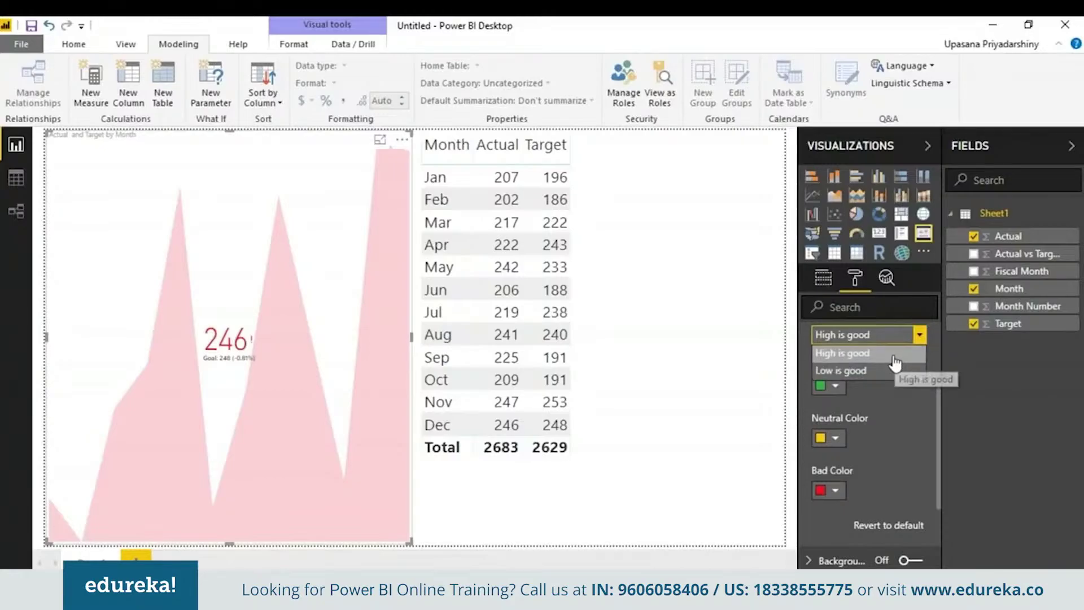
{"action": "left_click", "coordinate": [894, 354]}
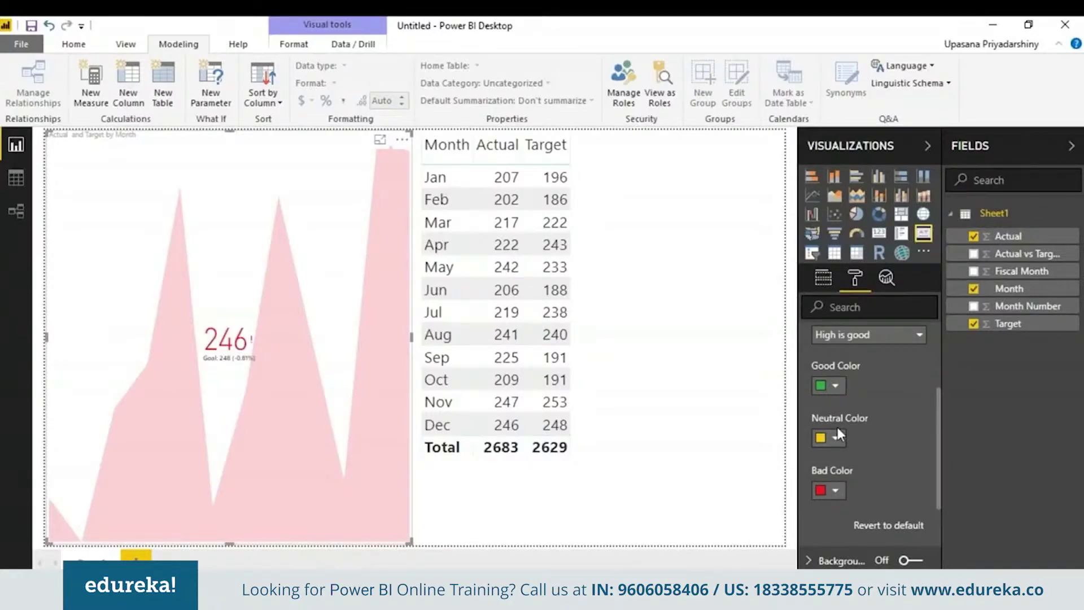
{"action": "left_click", "coordinate": [835, 276]}
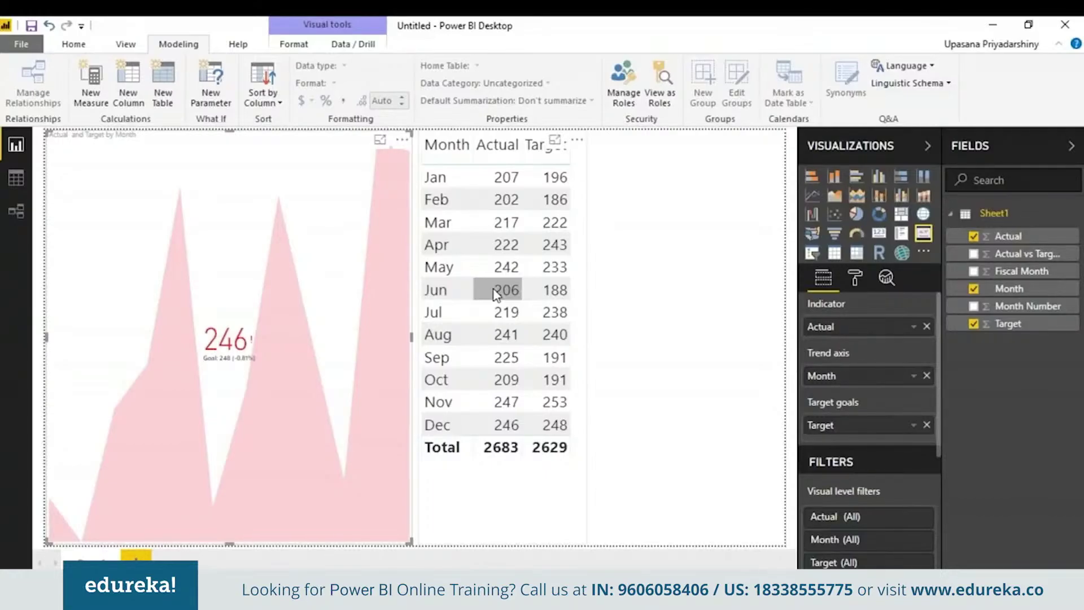
Remove the Month/Actual/Target table visual from the page
{"action": "left_click", "coordinate": [581, 158]}
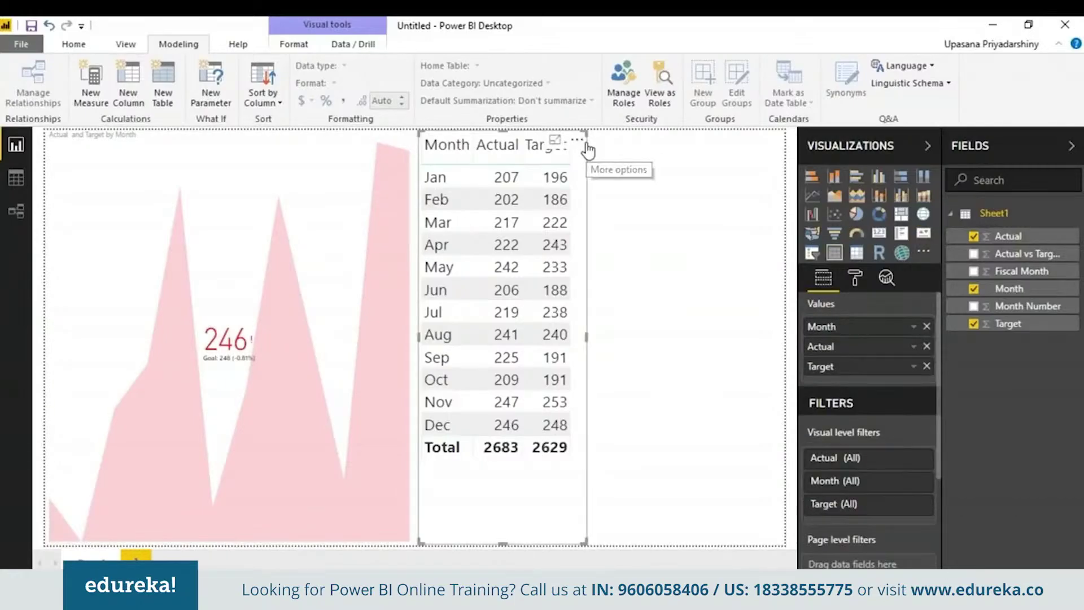
{"action": "left_click", "coordinate": [585, 144]}
{"action": "left_click", "coordinate": [626, 198]}
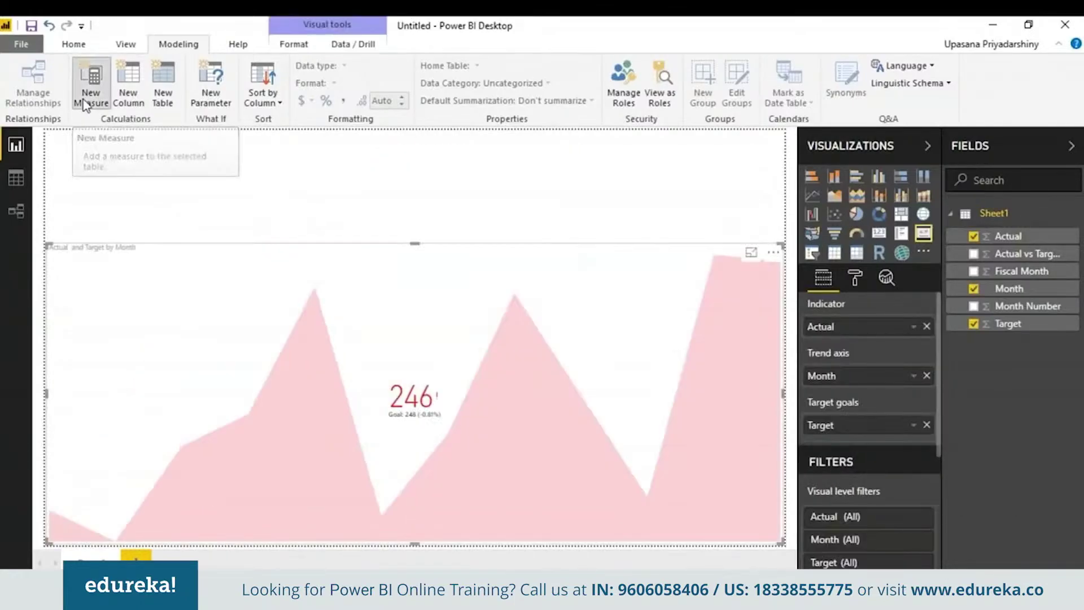
Create the measure Progress = "Progress this year=" & SUM(Sheet1[Actual])
{"action": "left_click", "coordinate": [91, 85]}
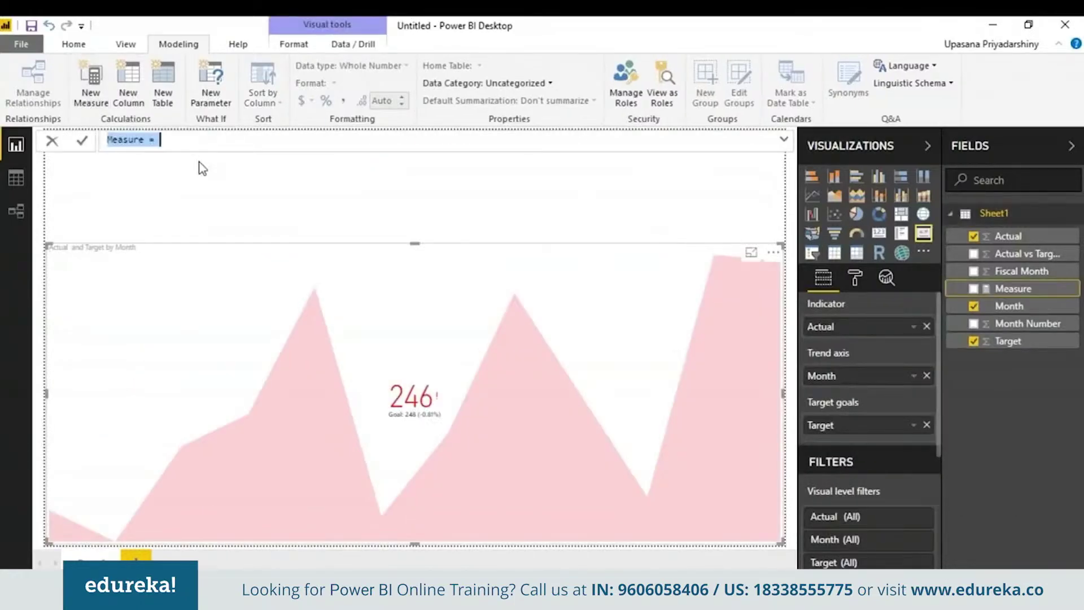
{"action": "type", "text": "Progr"}
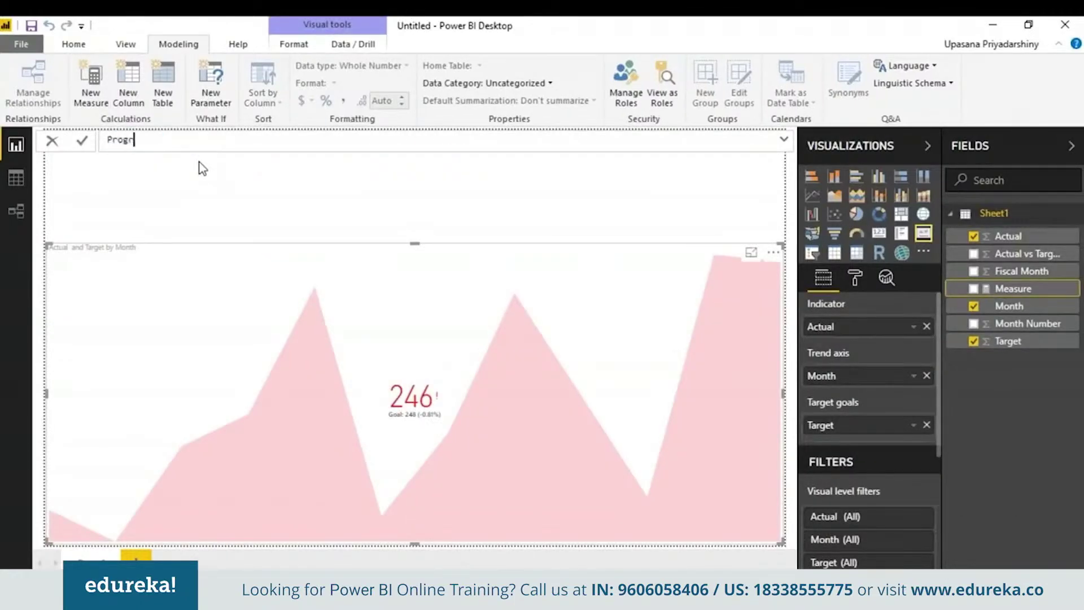
{"action": "type", "text": "ess"}
{"action": "type", "text": " = \"\""}
{"action": "type", "text": "Progress this year="}
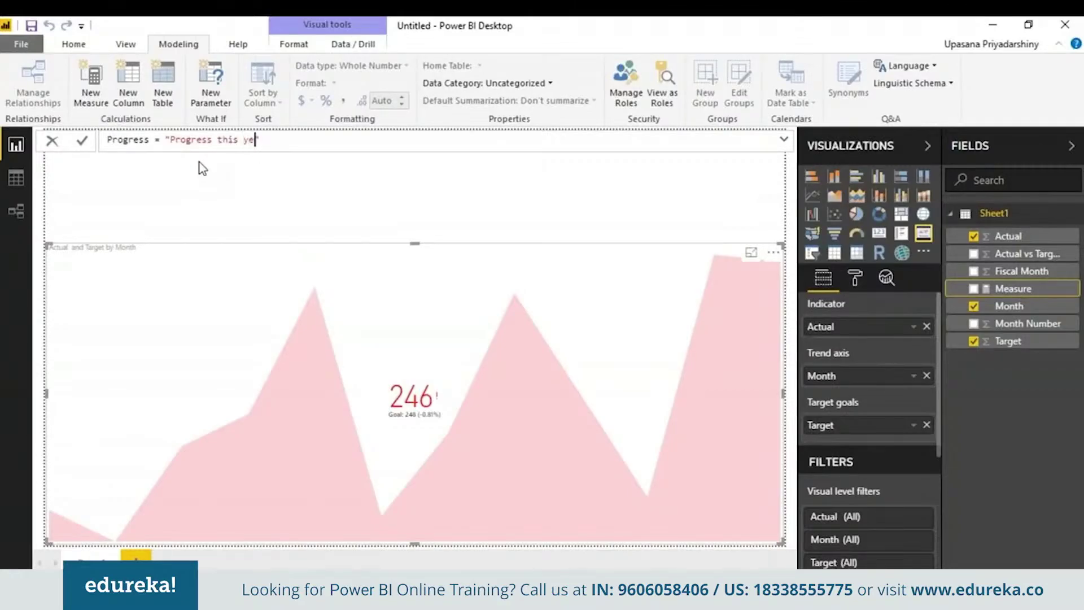
{"action": "type", "text": " & SUM"}
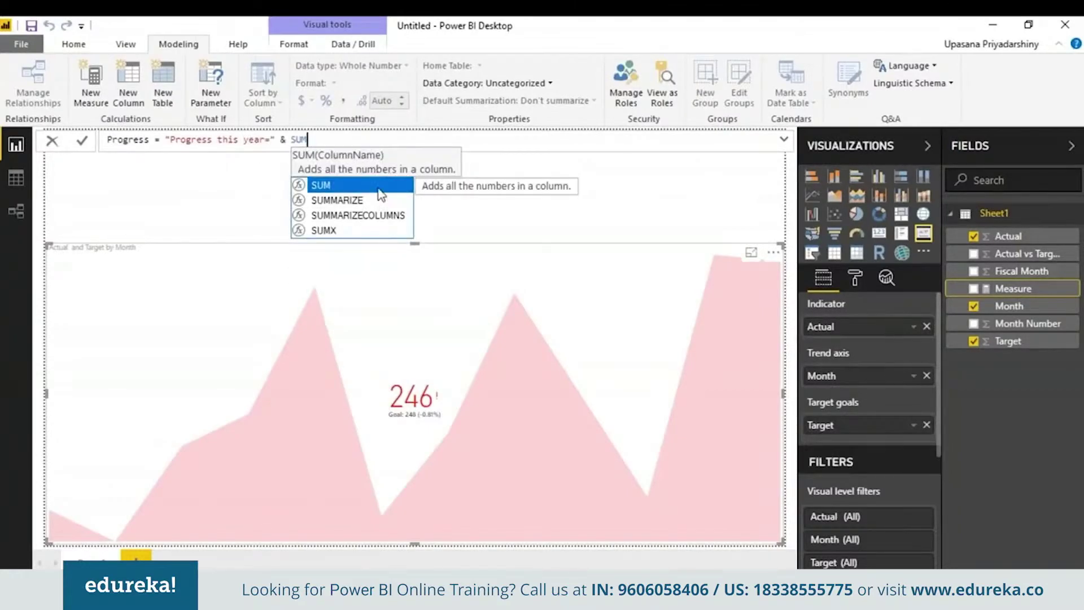
{"action": "type", "text": "("}
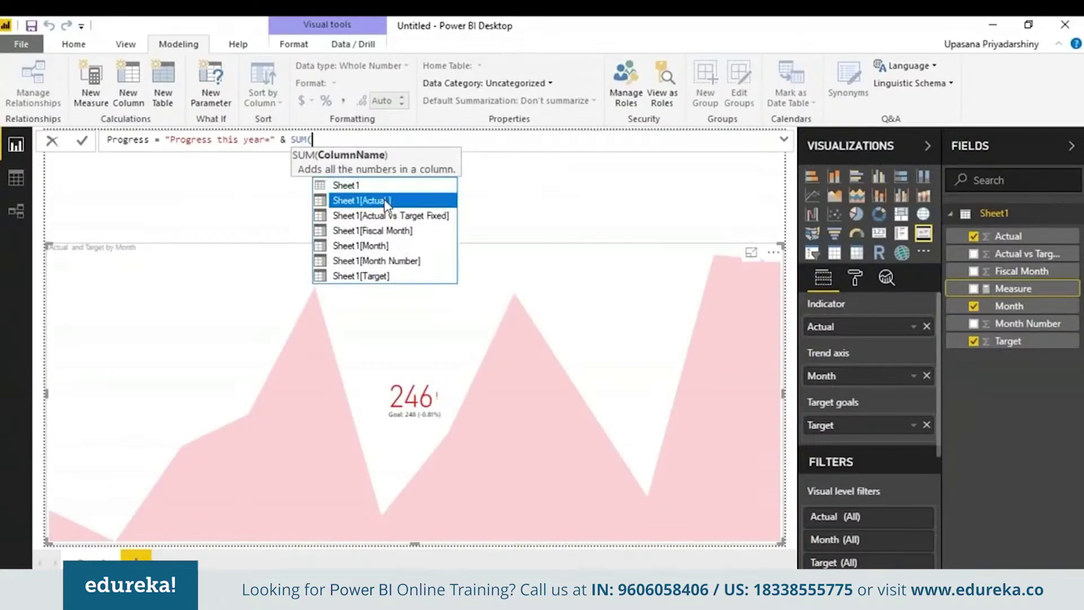
{"action": "double_click", "coordinate": [361, 201]}
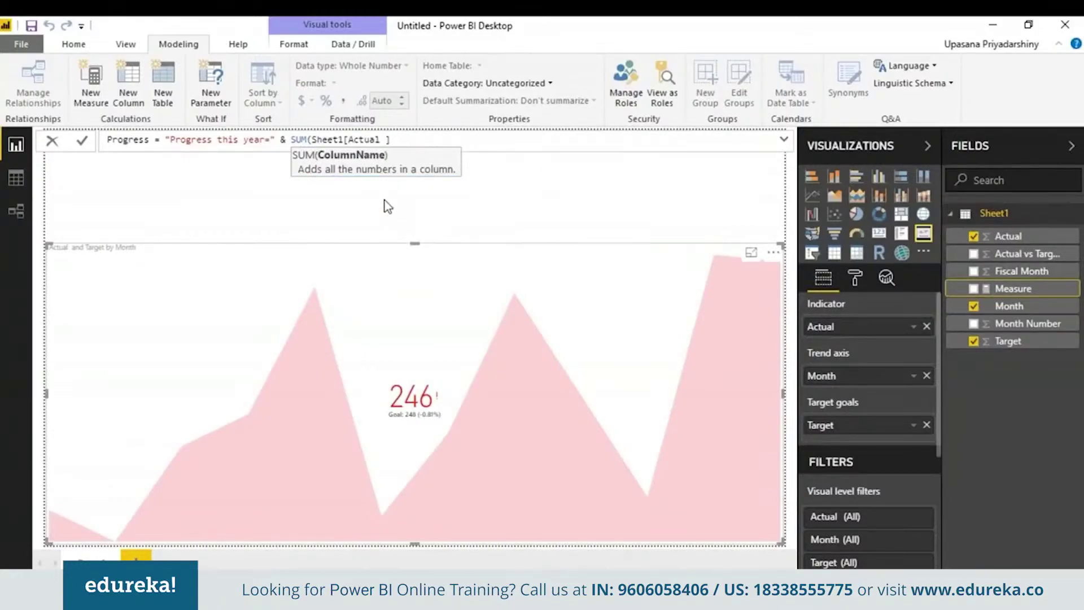
{"action": "type", "text": ")"}
{"action": "key", "text": "Return"}
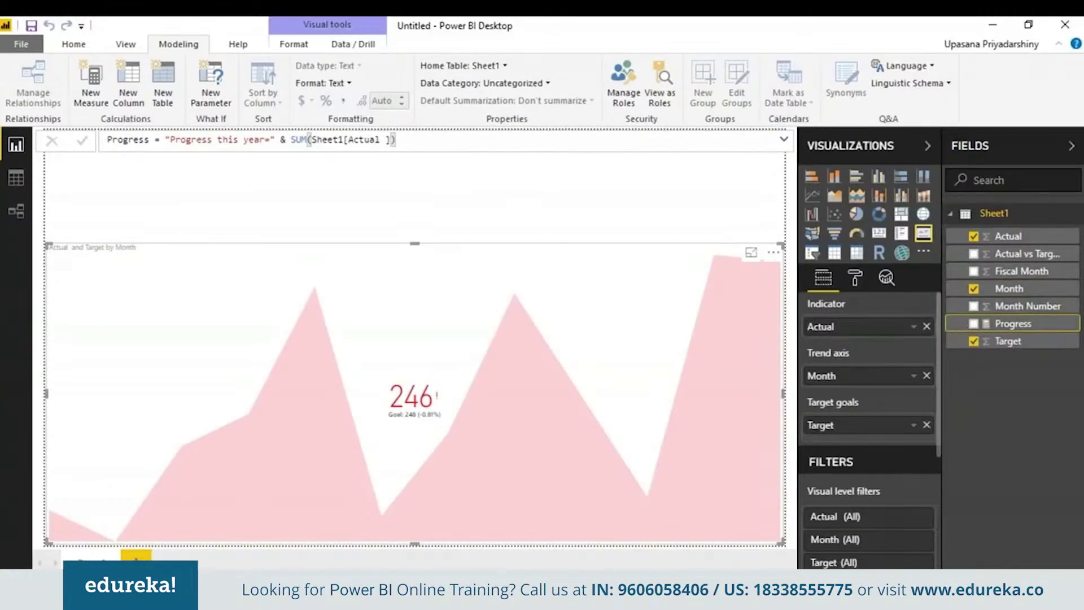
Add a card showing the Progress measure, resized into a strip across the top
{"action": "left_click", "coordinate": [1004, 380]}
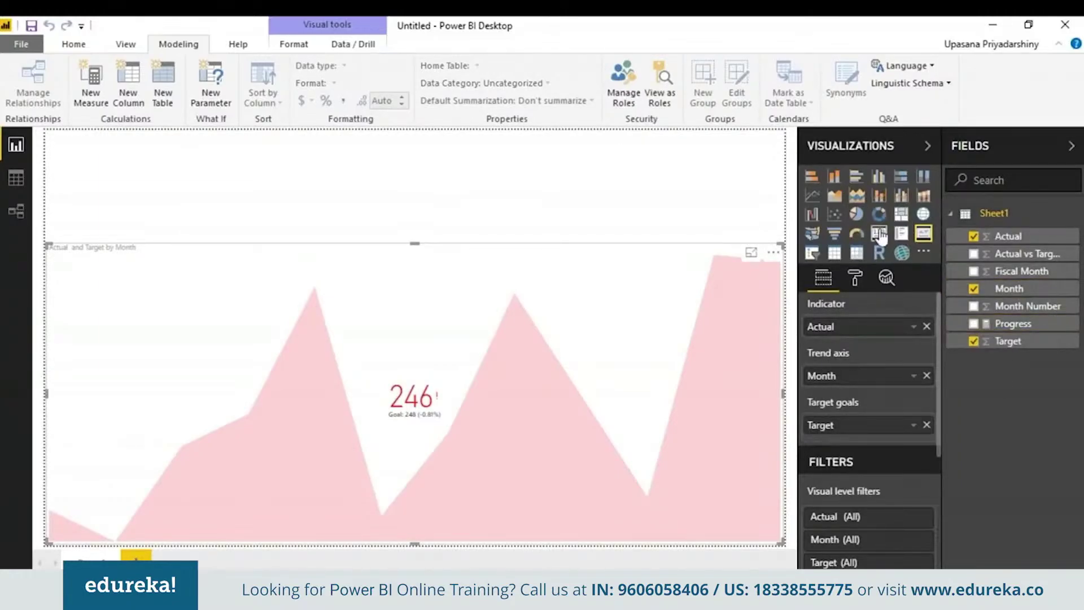
{"action": "left_click", "coordinate": [879, 237]}
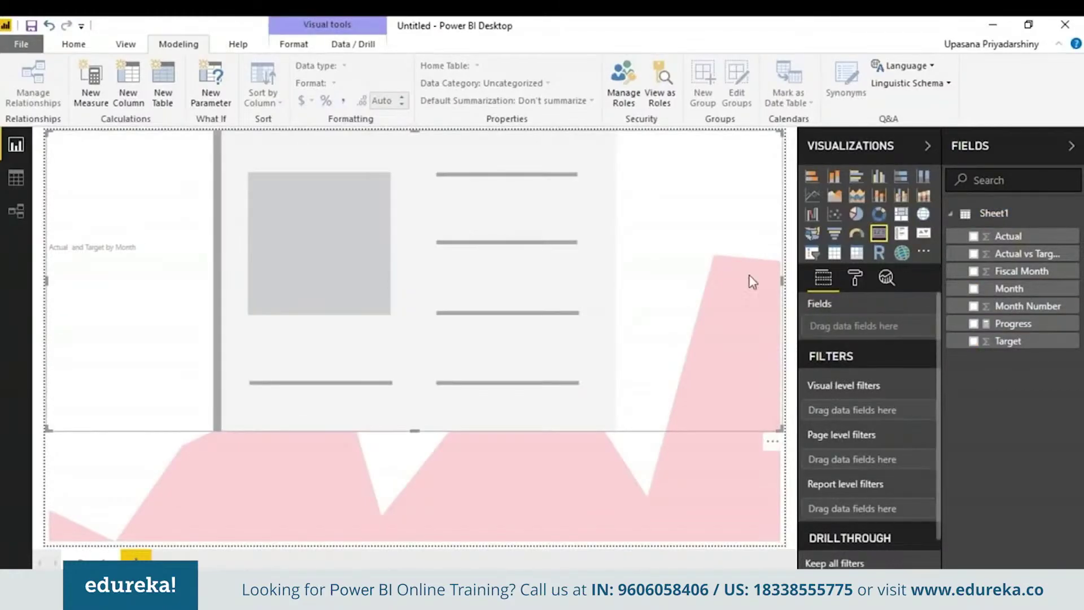
{"action": "left_click_drag", "start_coordinate": [1011, 324], "coordinate": [830, 326]}
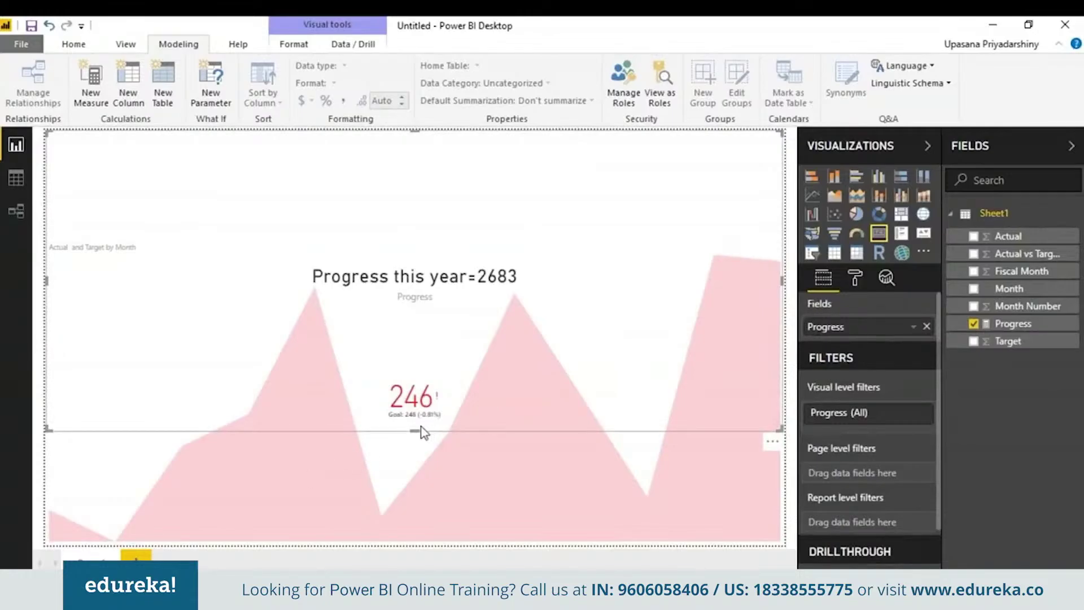
{"action": "left_click_drag", "start_coordinate": [416, 430], "coordinate": [437, 229]}
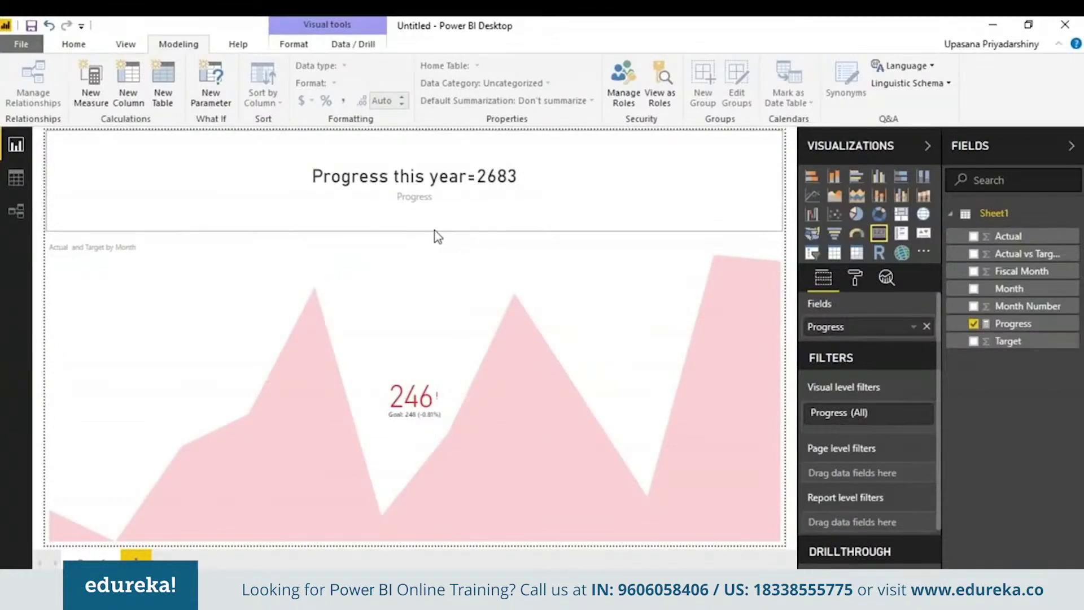
{"action": "left_click_drag", "start_coordinate": [783, 179], "coordinate": [276, 185]}
Narrow the KPI area chart to the left side of the page
{"action": "left_click", "coordinate": [392, 310]}
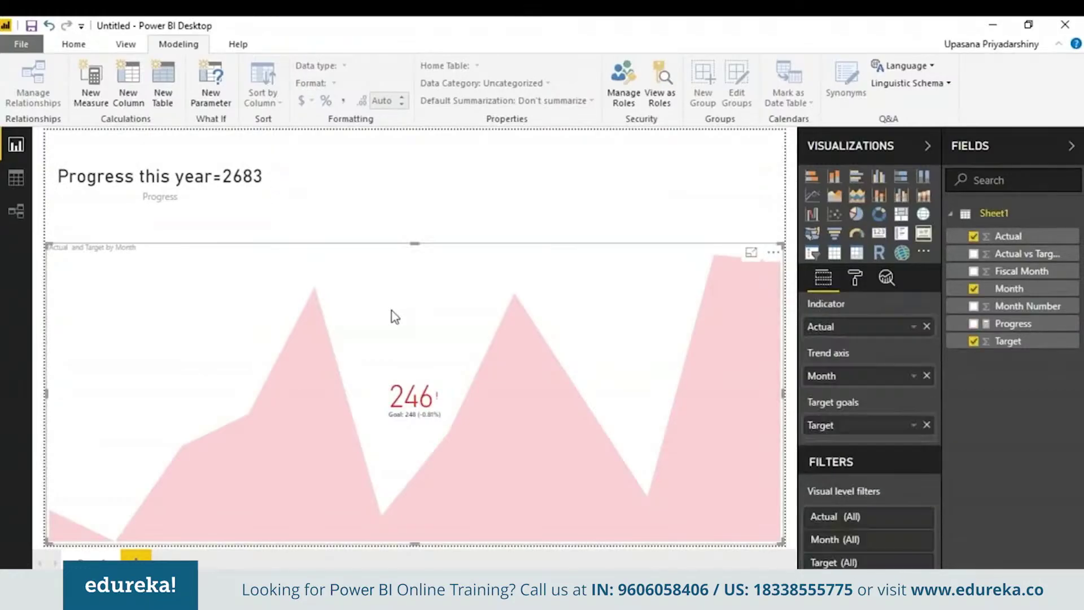
{"action": "left_click_drag", "start_coordinate": [783, 393], "coordinate": [343, 373]}
{"action": "left_click", "coordinate": [506, 350]}
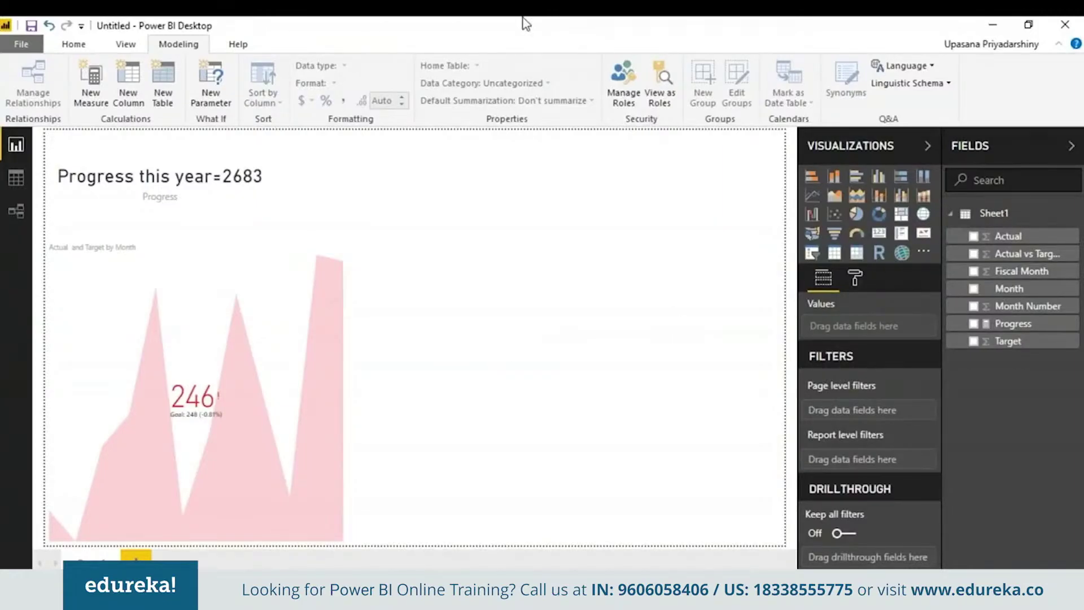
Import the Power KPI custom visual from the marketplace by searching 'power kpi'
{"action": "left_click", "coordinate": [70, 45]}
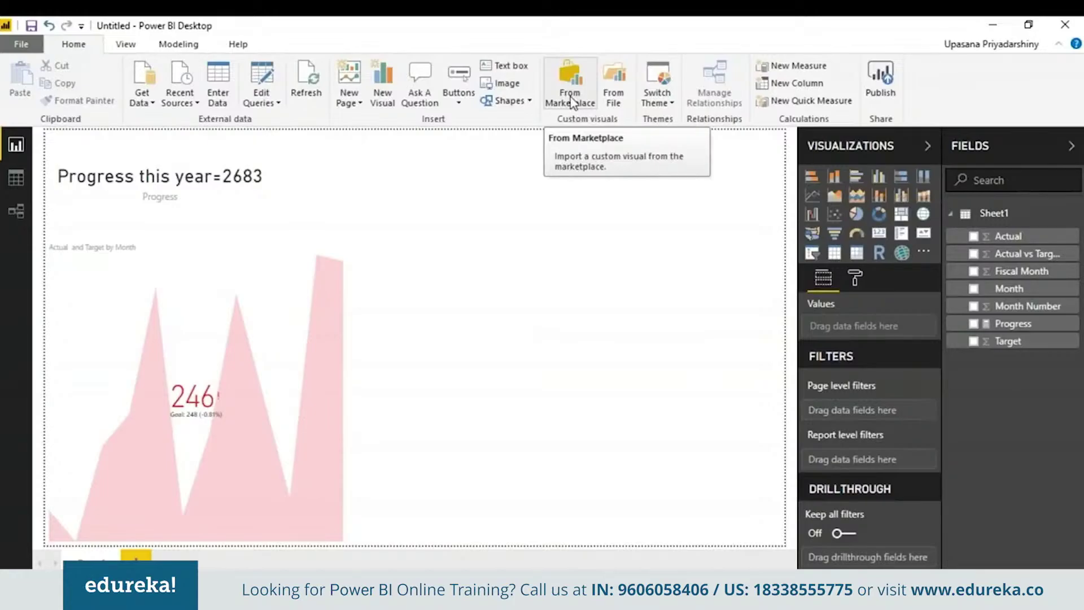
{"action": "left_click", "coordinate": [571, 98]}
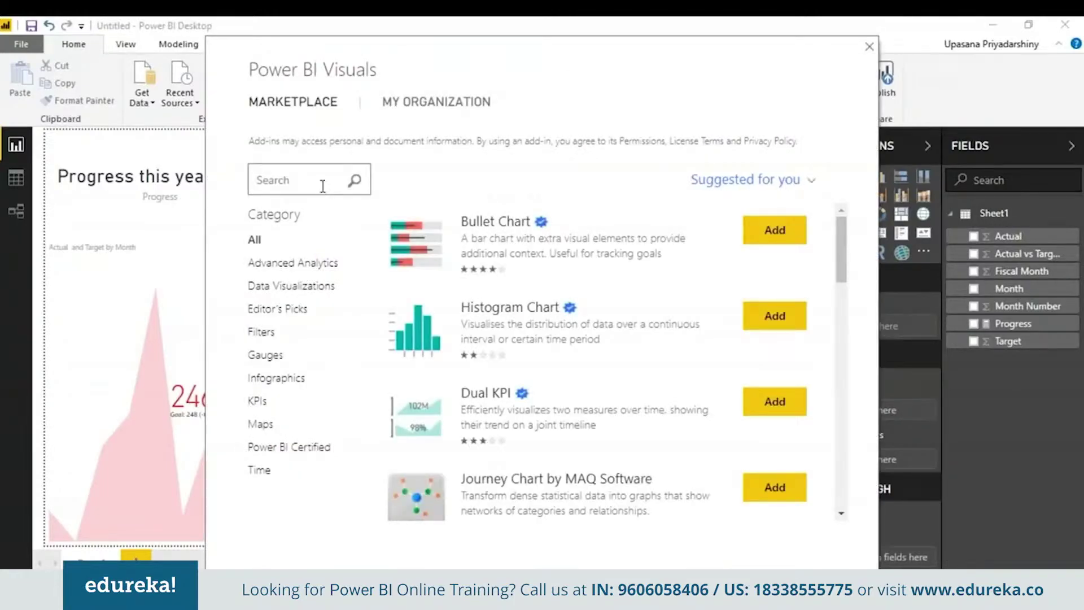
{"action": "left_click", "coordinate": [322, 185]}
{"action": "type", "text": "power kpi"}
{"action": "left_click", "coordinate": [774, 230]}
{"action": "left_click", "coordinate": [680, 338]}
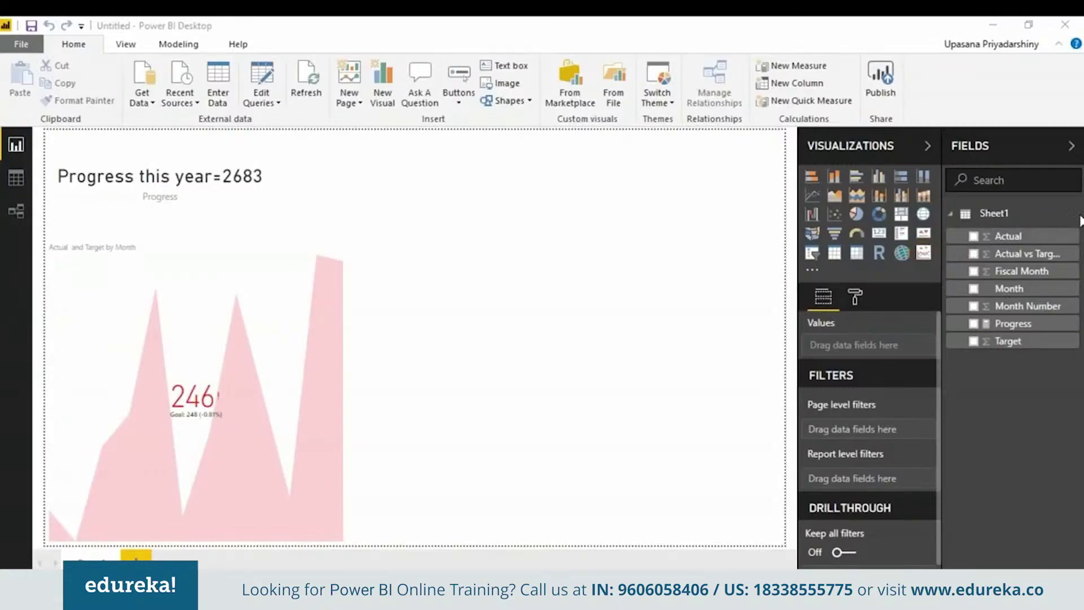
Insert a Power KPI visual and move it to the top-right corner of the page
{"action": "left_click", "coordinate": [923, 252]}
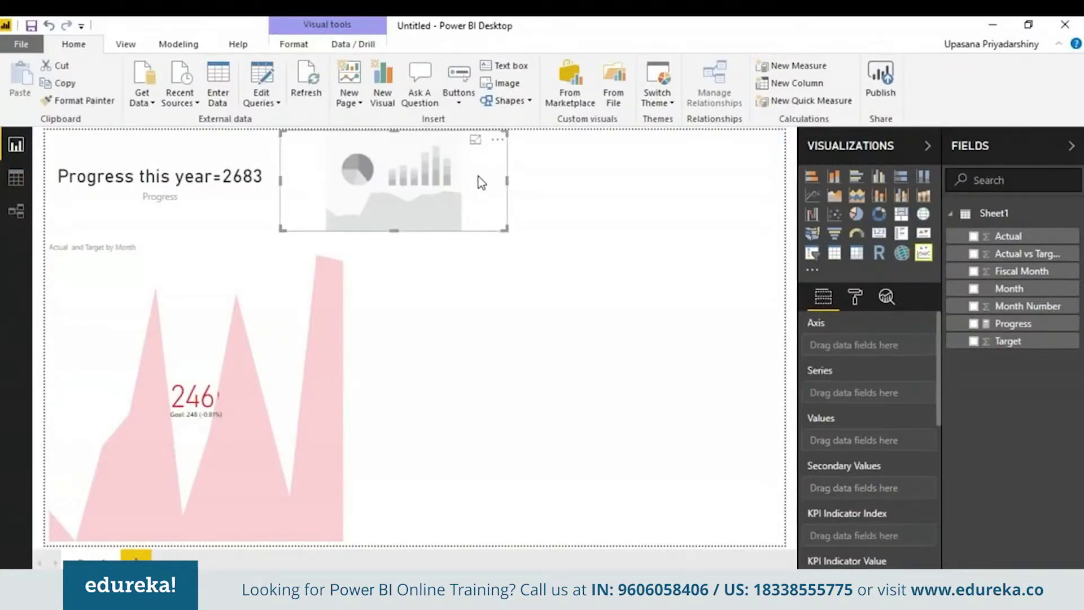
{"action": "left_click_drag", "start_coordinate": [479, 182], "coordinate": [757, 181]}
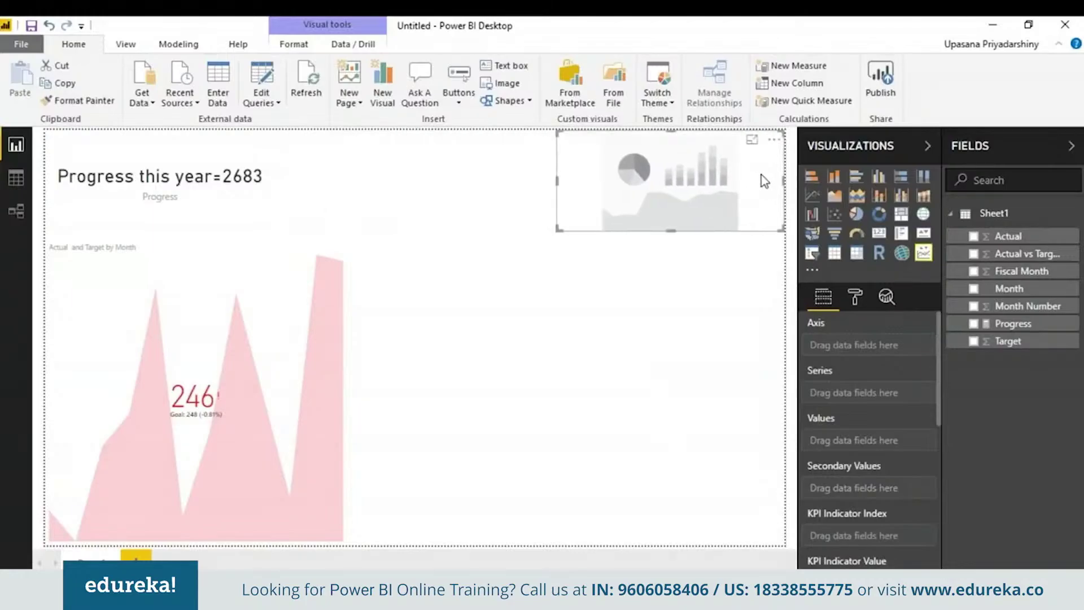
{"action": "left_click", "coordinate": [563, 236]}
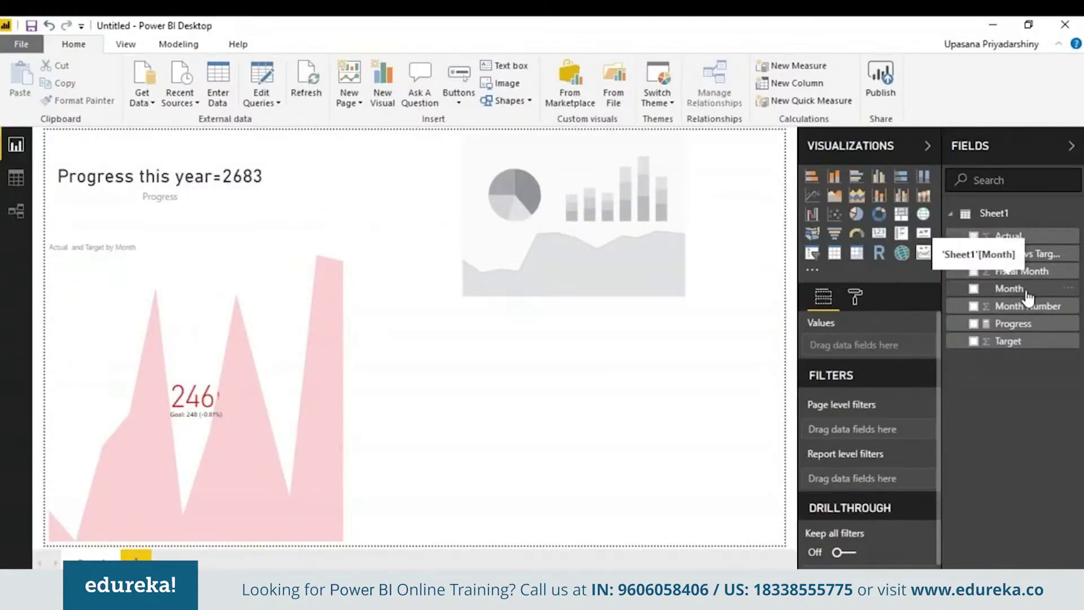
Put Month on the Power KPI axis and Actual and Target in its values, removing a stray Month slicer
{"action": "left_click_drag", "start_coordinate": [1027, 297], "coordinate": [890, 353]}
{"action": "left_click", "coordinate": [926, 345]}
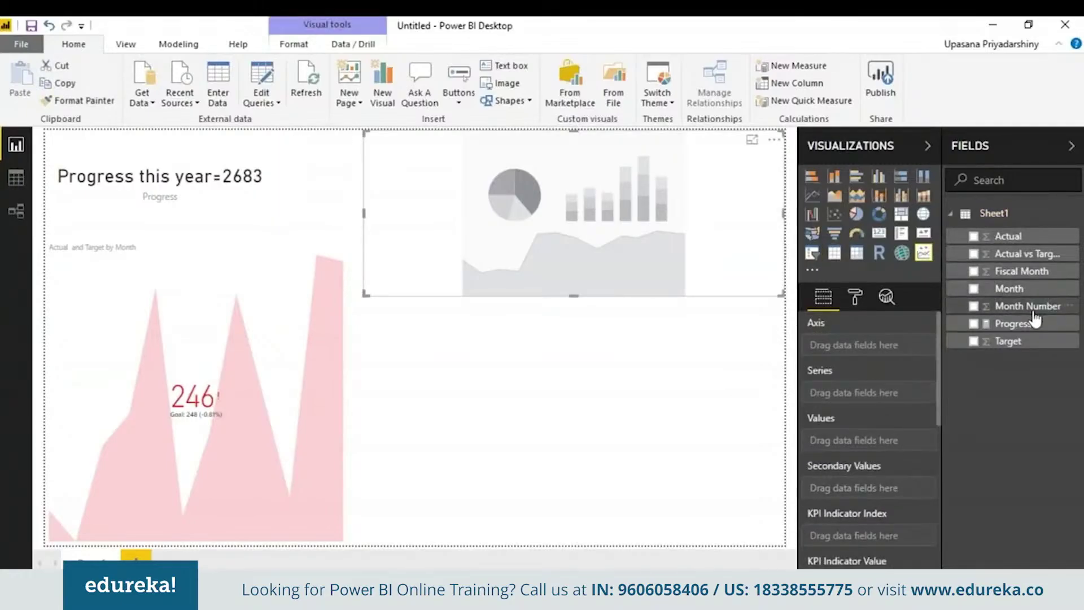
{"action": "left_click_drag", "start_coordinate": [1035, 312], "coordinate": [864, 345]}
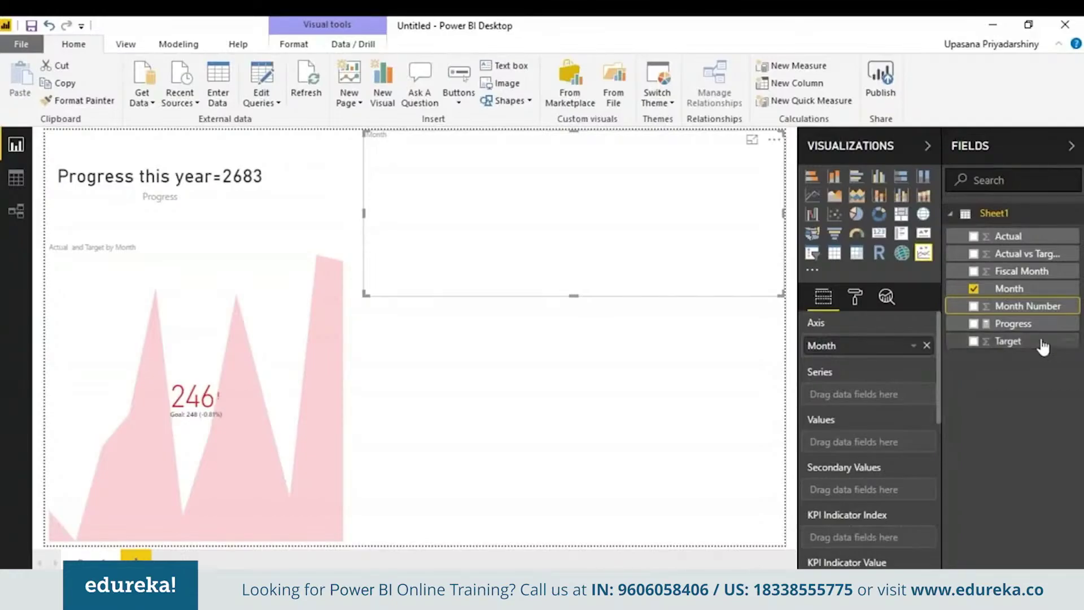
{"action": "left_click_drag", "start_coordinate": [1008, 236], "coordinate": [877, 443]}
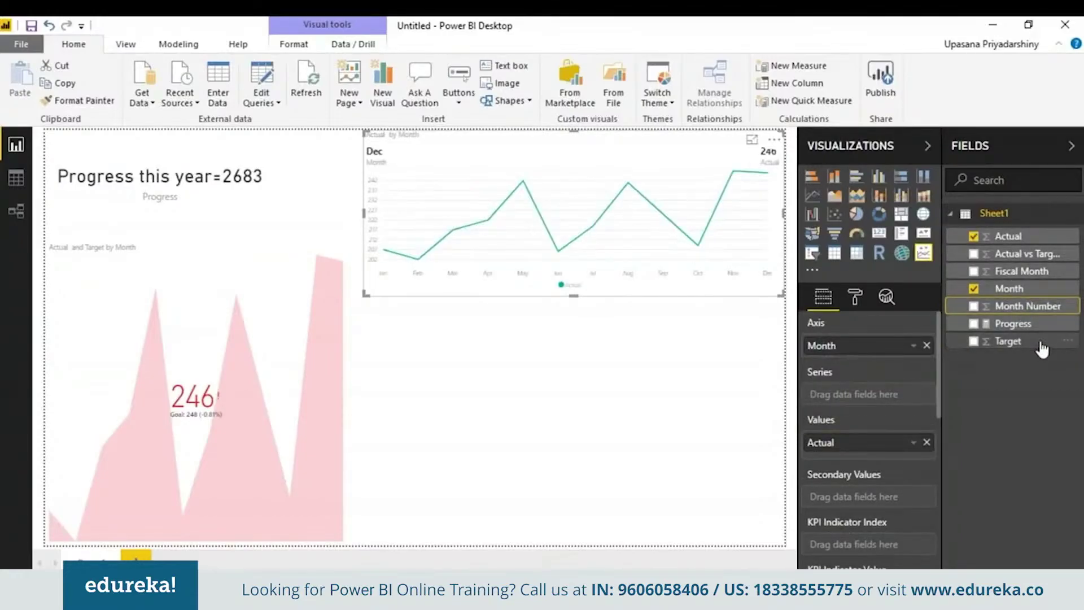
{"action": "left_click_drag", "start_coordinate": [1042, 349], "coordinate": [902, 474]}
Add Target to the Power KPI values so Actual and Target lines both plot by month
{"action": "left_click_drag", "start_coordinate": [1010, 305], "coordinate": [852, 474]}
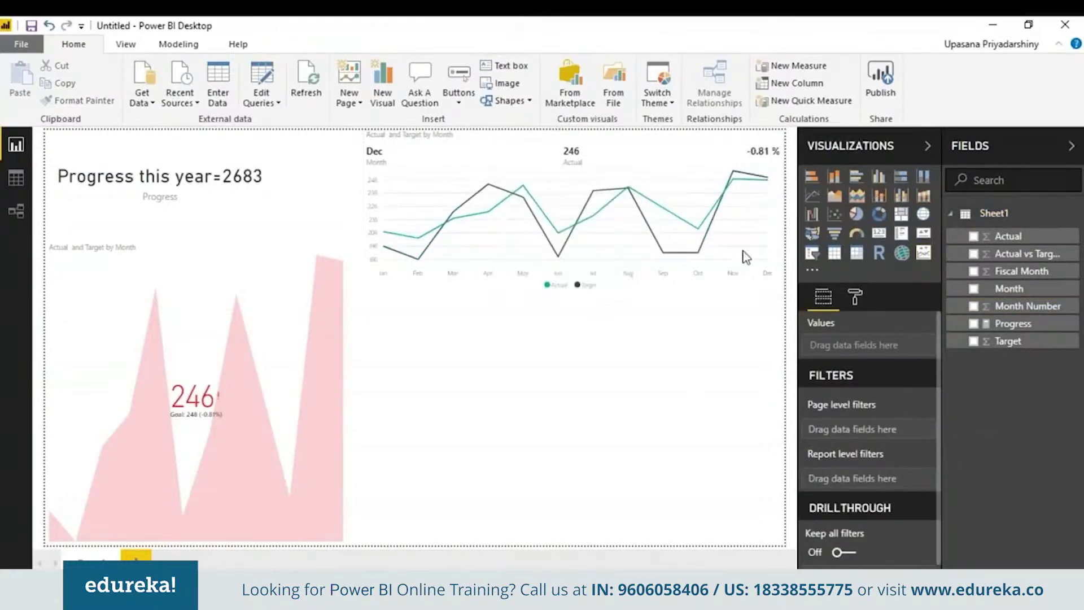
{"action": "mouse_move", "coordinate": [748, 269]}
{"action": "left_click", "coordinate": [864, 299]}
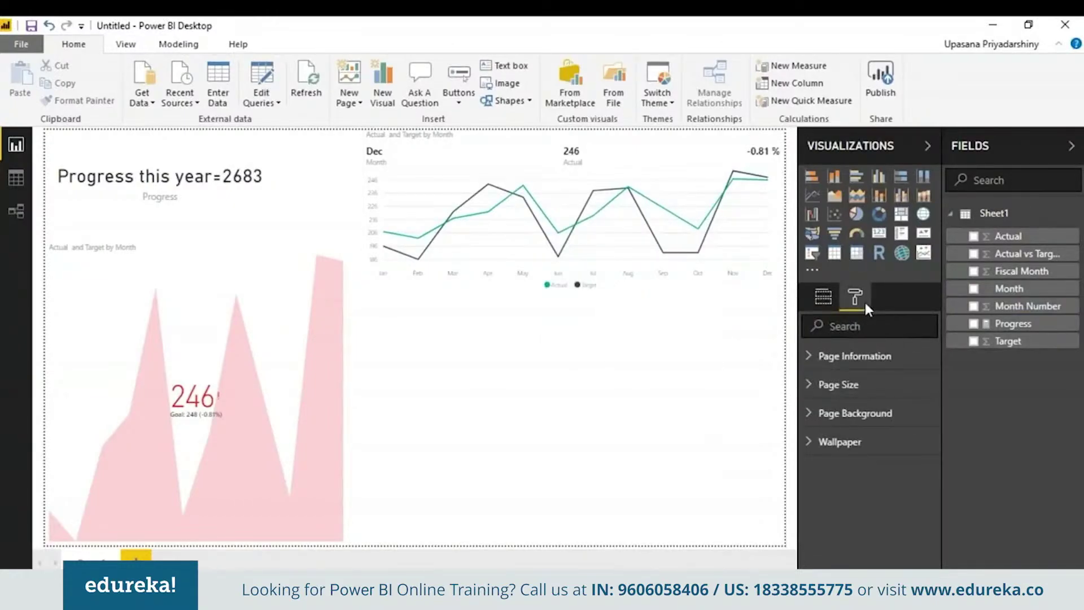
{"action": "left_click", "coordinate": [593, 191]}
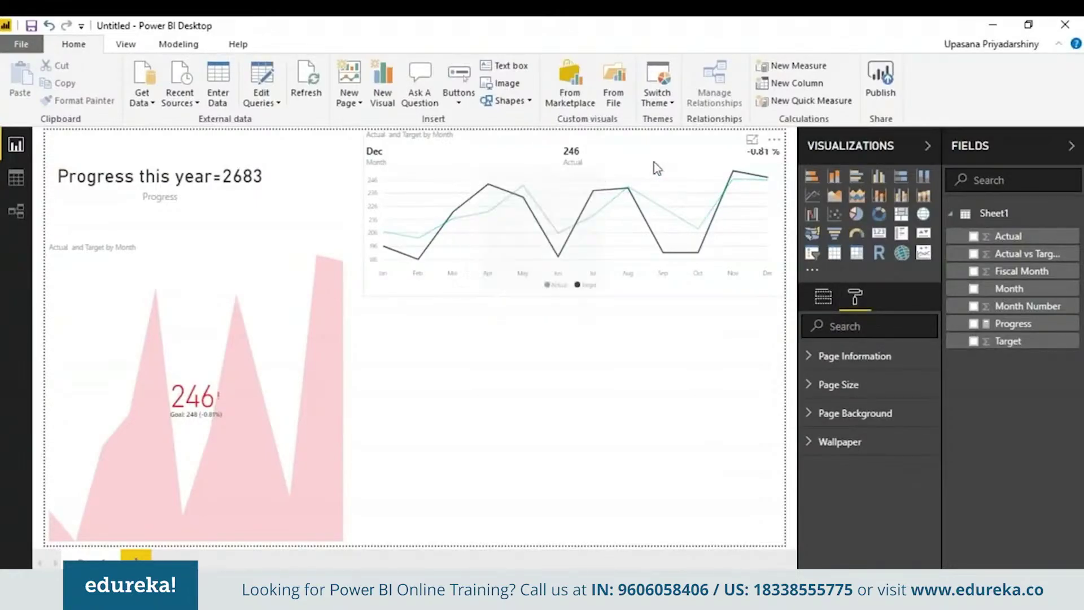
{"action": "left_click", "coordinate": [654, 162]}
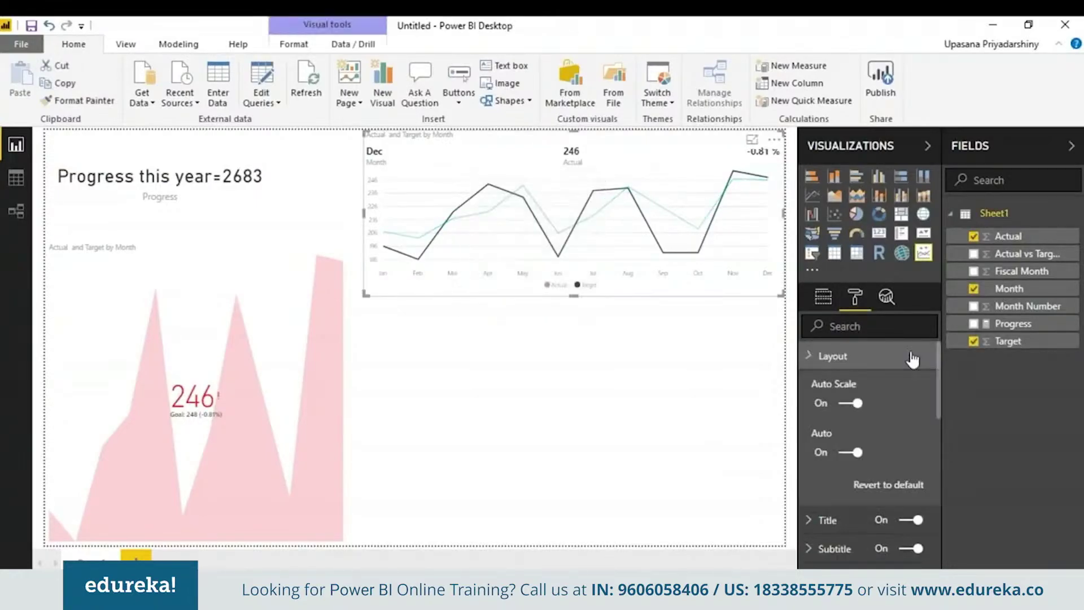
Replace the Power KPI chart's title text 'Month' with 'KPI'
{"action": "left_click", "coordinate": [815, 357]}
{"action": "left_click", "coordinate": [824, 389]}
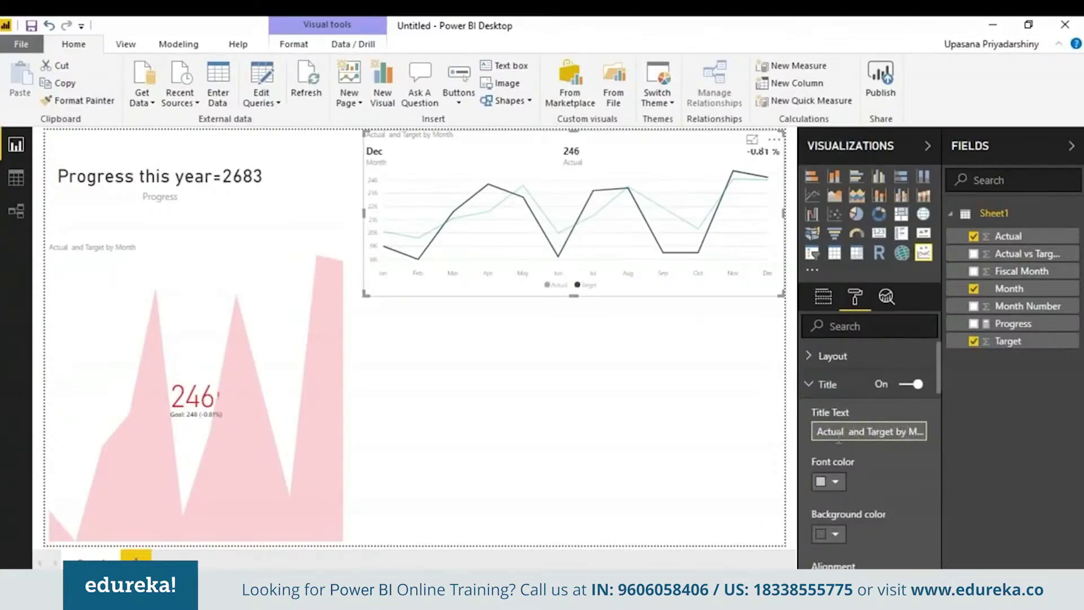
{"action": "left_click_drag", "start_coordinate": [886, 435], "coordinate": [742, 433]}
{"action": "key", "text": "BackSpace"}
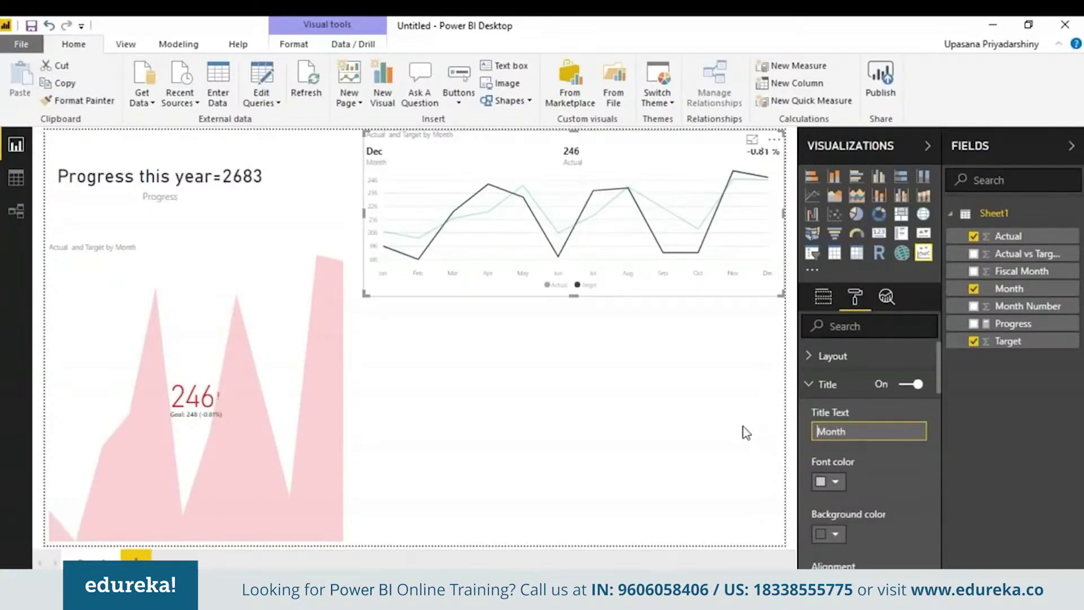
{"action": "key", "text": "Delete"}
{"action": "key", "text": "Delete"}
{"action": "key", "text": "Delete"}
{"action": "key", "text": "Delete"}
{"action": "key", "text": "Delete"}
{"action": "type", "text": "KPI"}
{"action": "scroll", "coordinate": [930, 499], "scroll_direction": "down", "scroll_amount": 5}
{"action": "scroll", "coordinate": [930, 499], "scroll_direction": "down", "scroll_amount": 5}
{"action": "scroll", "coordinate": [931, 399], "scroll_direction": "up", "scroll_amount": 2}
{"action": "left_click", "coordinate": [823, 296]}
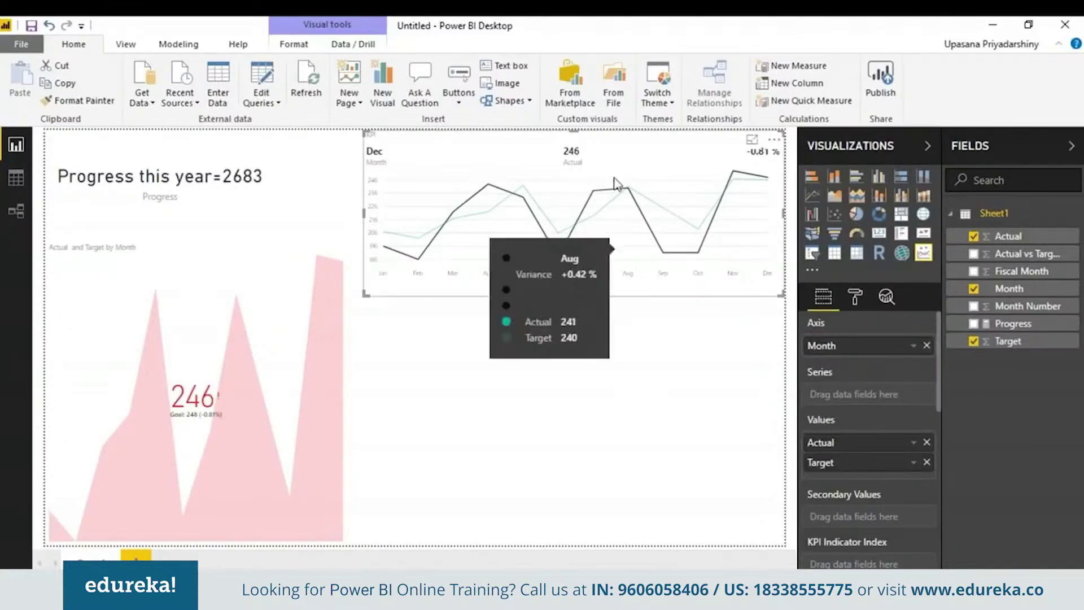
Import the KPI Indicator custom visual from the marketplace's KPI category and confirm the import
{"action": "left_click", "coordinate": [672, 362]}
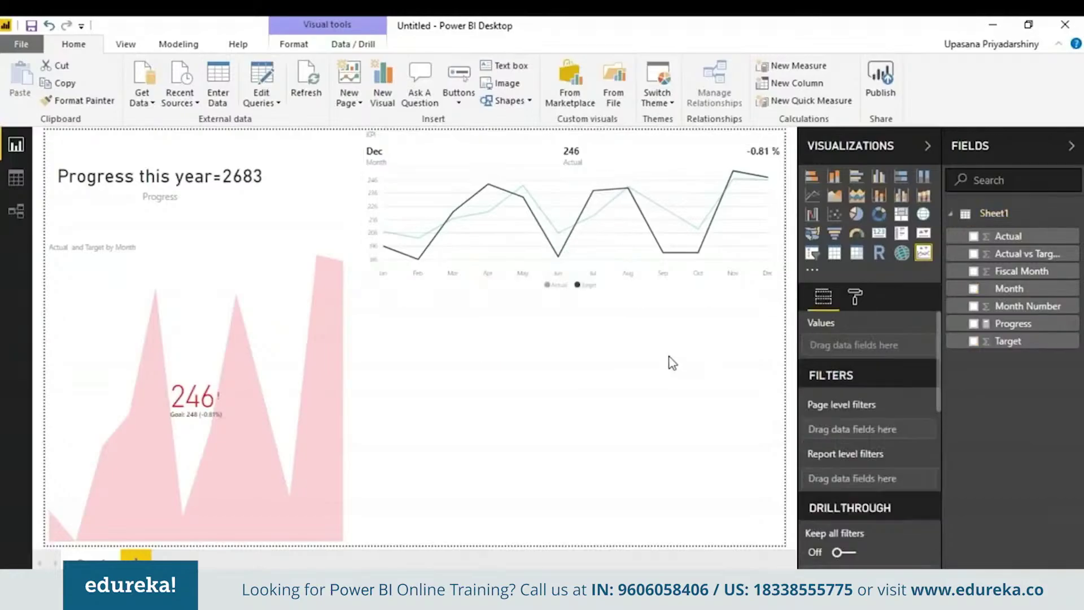
{"action": "left_click", "coordinate": [582, 103]}
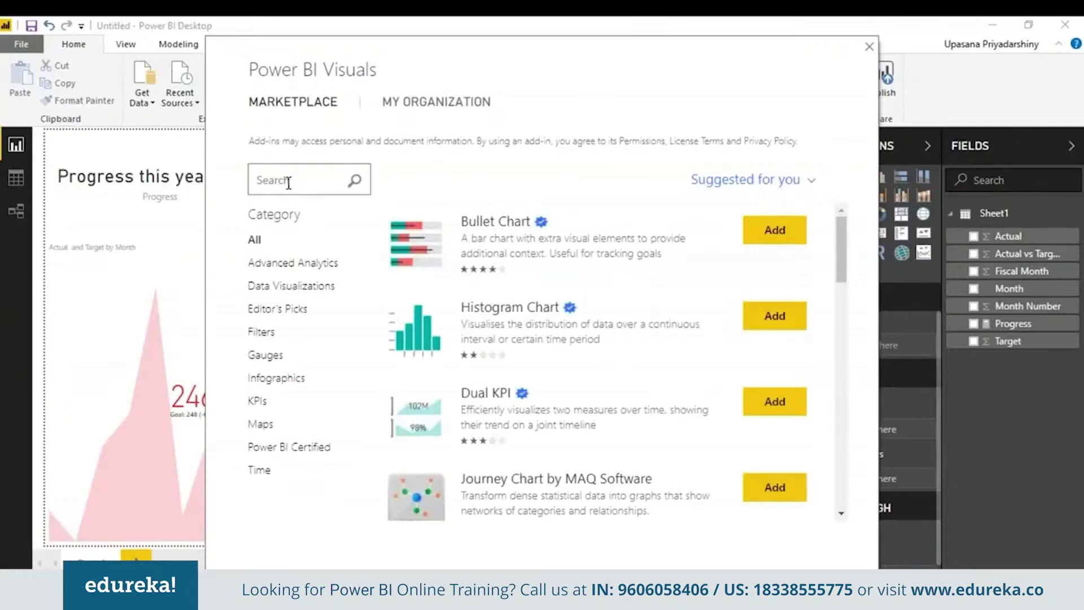
{"action": "left_click", "coordinate": [257, 401]}
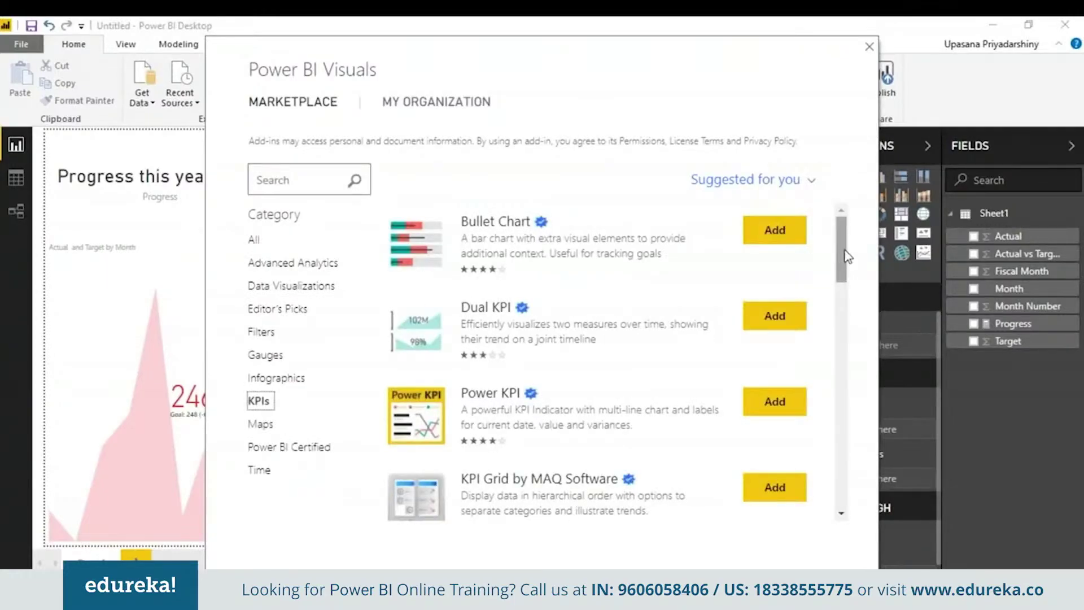
{"action": "left_click_drag", "start_coordinate": [847, 255], "coordinate": [906, 543]}
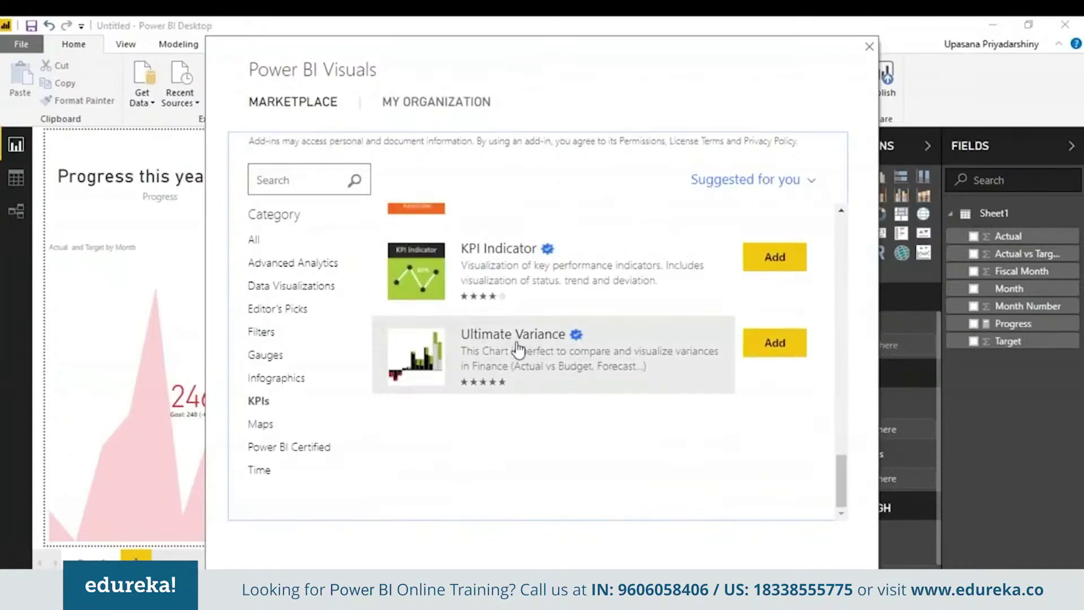
{"action": "left_click", "coordinate": [784, 270]}
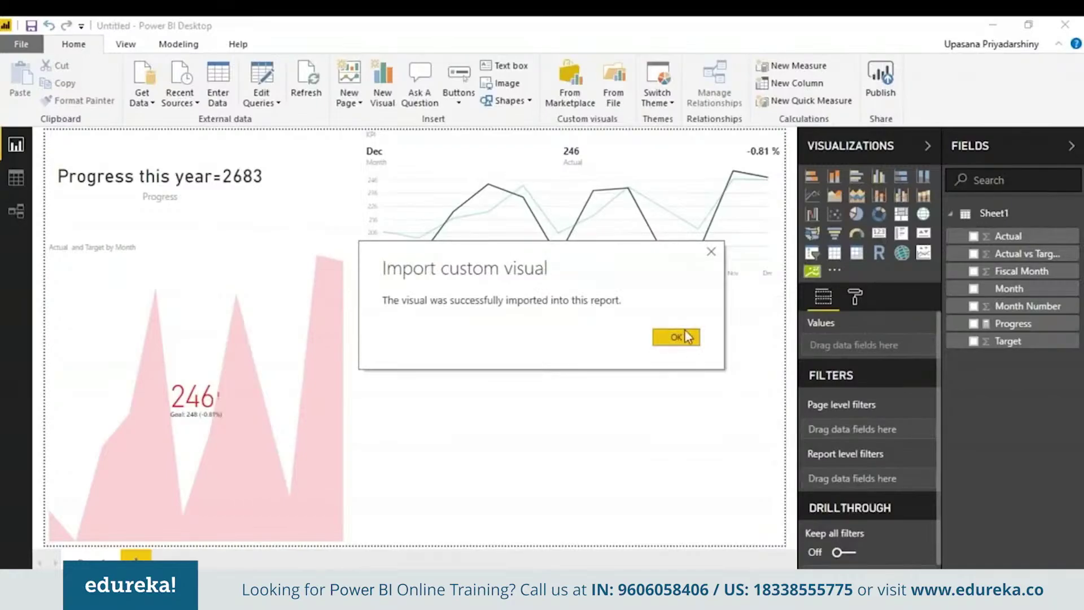
{"action": "left_click", "coordinate": [676, 336]}
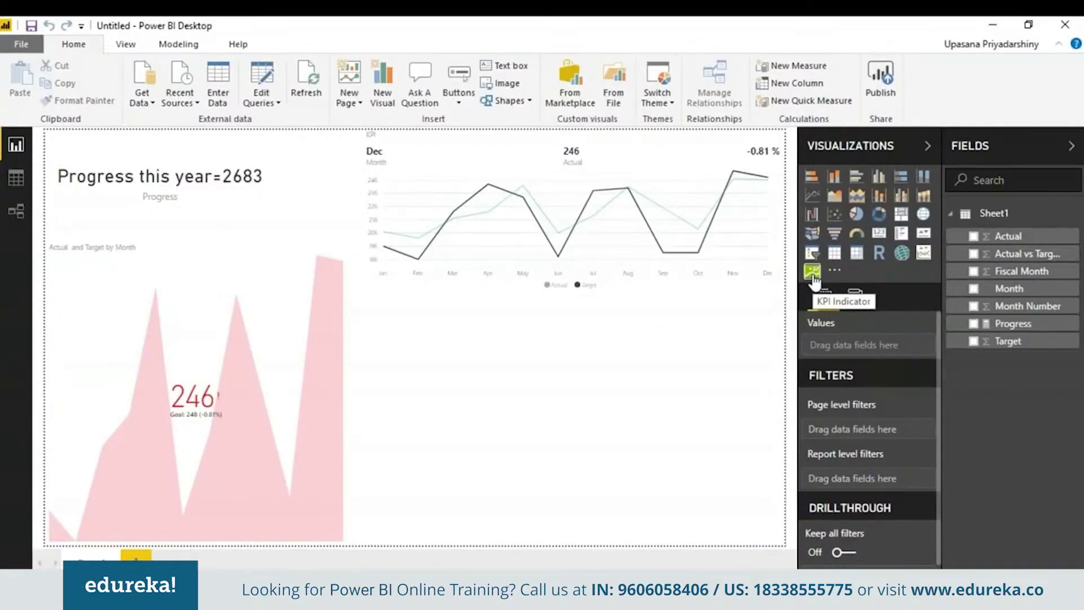
Place a KPI Indicator under the line chart with Actual as actual value and Target as target value
{"action": "left_click", "coordinate": [813, 272]}
{"action": "left_click_drag", "start_coordinate": [482, 403], "coordinate": [421, 334]}
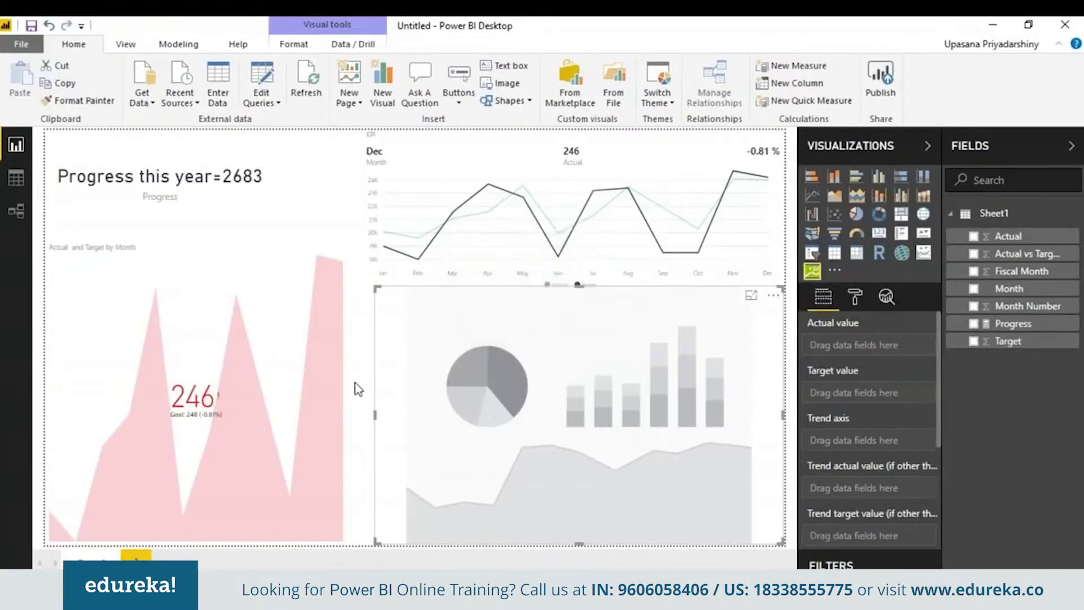
{"action": "left_click_drag", "start_coordinate": [999, 236], "coordinate": [864, 346]}
{"action": "left_click_drag", "start_coordinate": [1008, 341], "coordinate": [864, 395]}
Use Actual as the KPI Indicator's trend axis and shrink the visual from the top and right
{"action": "left_click_drag", "start_coordinate": [1013, 324], "coordinate": [1013, 340]}
{"action": "left_click_drag", "start_coordinate": [1007, 236], "coordinate": [858, 444]}
{"action": "left_click_drag", "start_coordinate": [525, 278], "coordinate": [524, 295]}
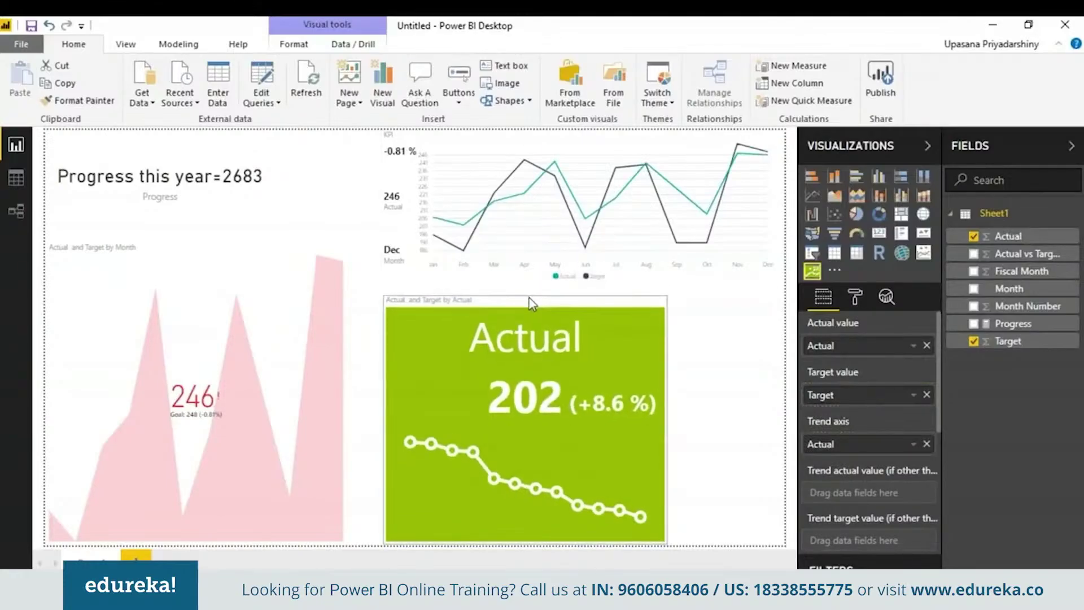
{"action": "left_click_drag", "start_coordinate": [667, 419], "coordinate": [645, 434]}
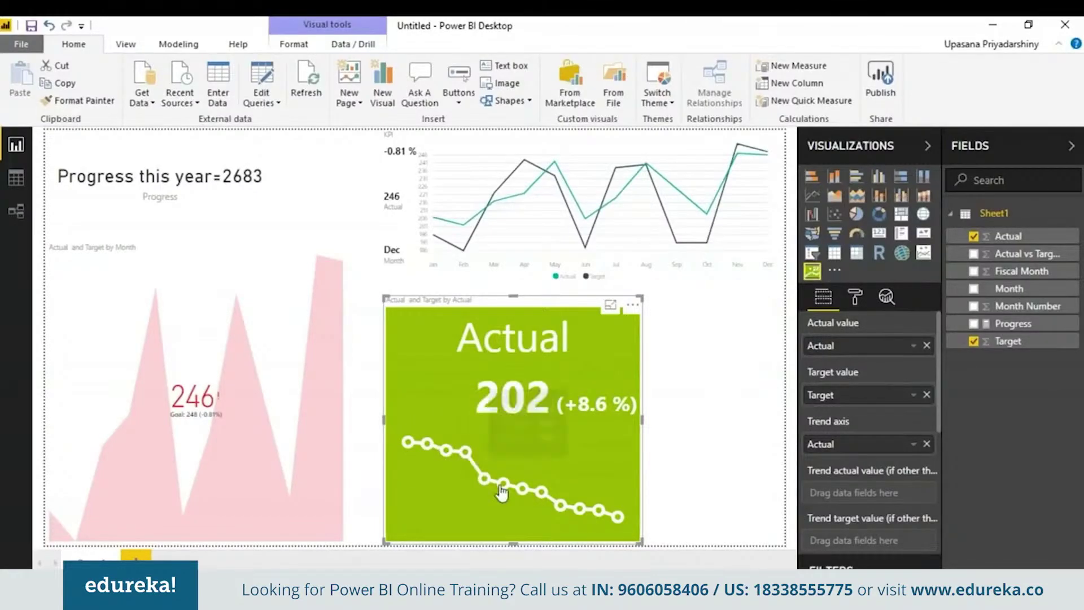
Set the KPI Indicator's chart type to Bar, keeping banding type as Increasing is better
{"action": "left_click", "coordinate": [852, 298]}
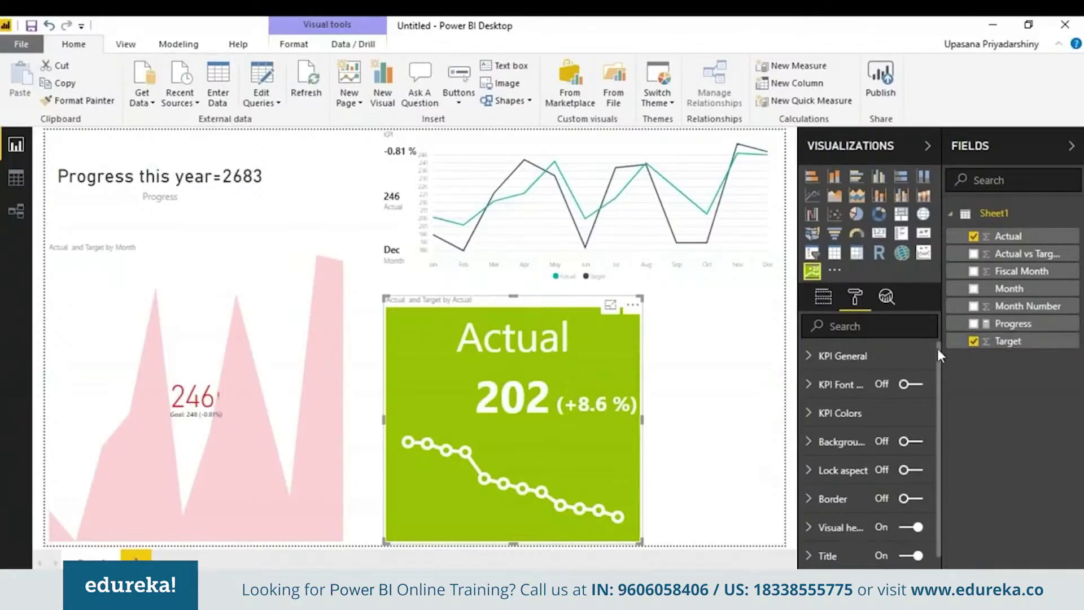
{"action": "left_click", "coordinate": [843, 356]}
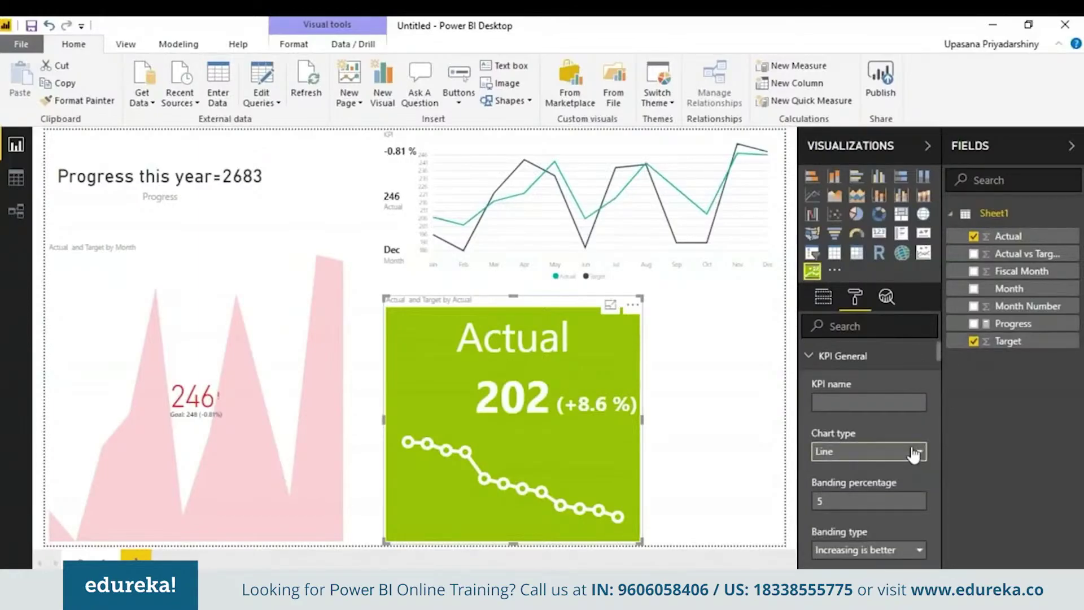
{"action": "left_click", "coordinate": [914, 454]}
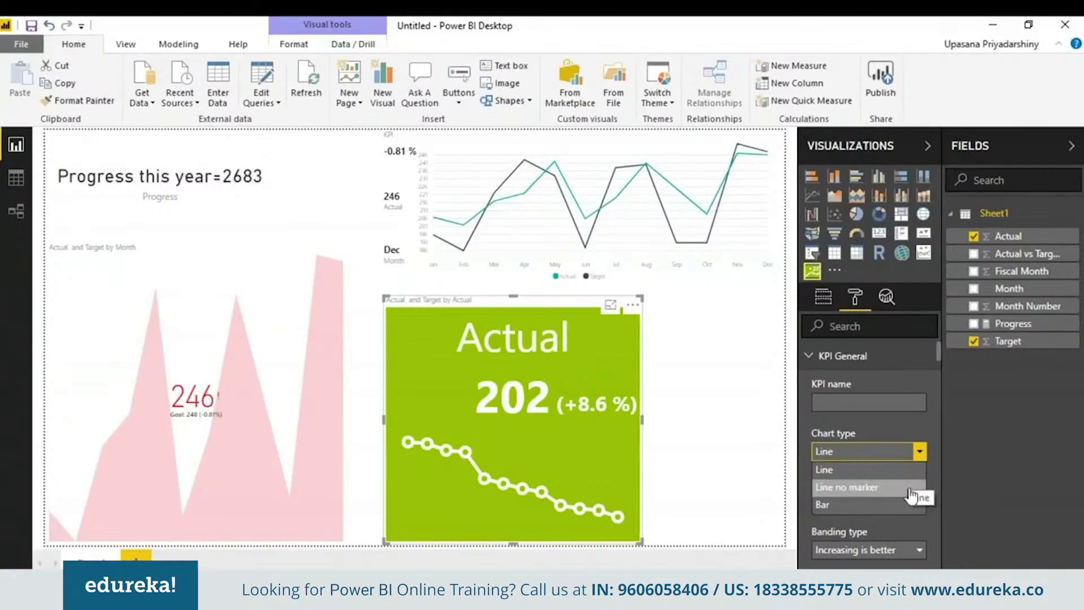
{"action": "left_click", "coordinate": [907, 487]}
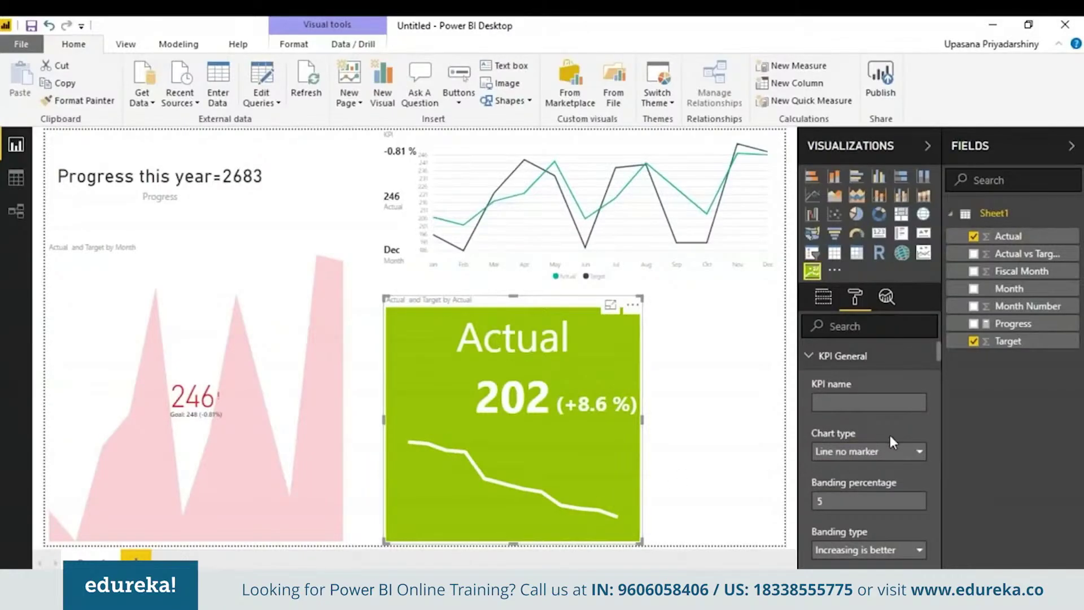
{"action": "left_click", "coordinate": [892, 450]}
{"action": "left_click", "coordinate": [876, 512]}
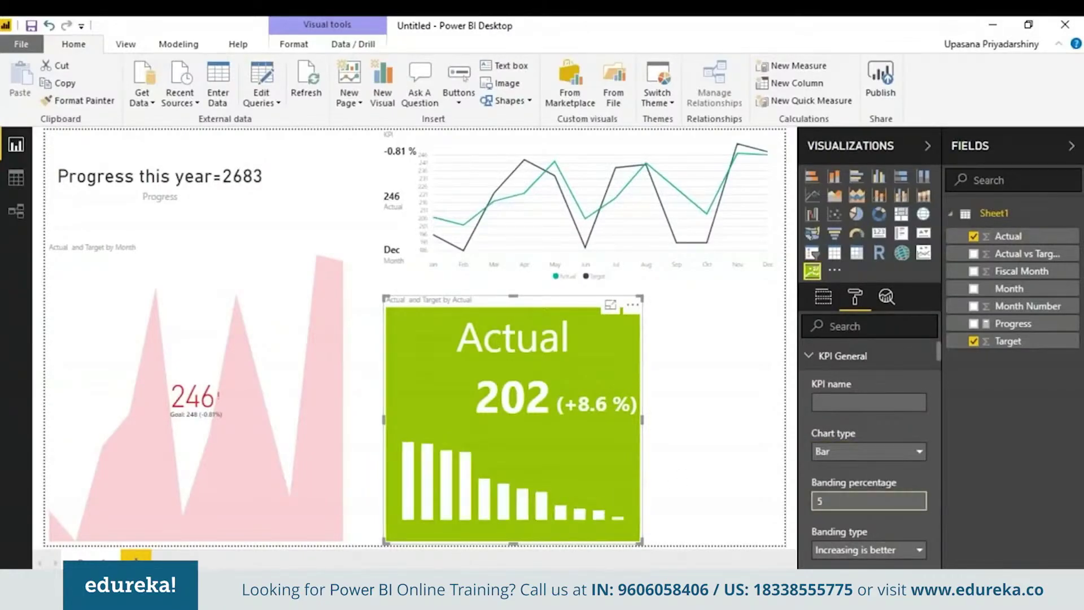
{"action": "left_click", "coordinate": [919, 551]}
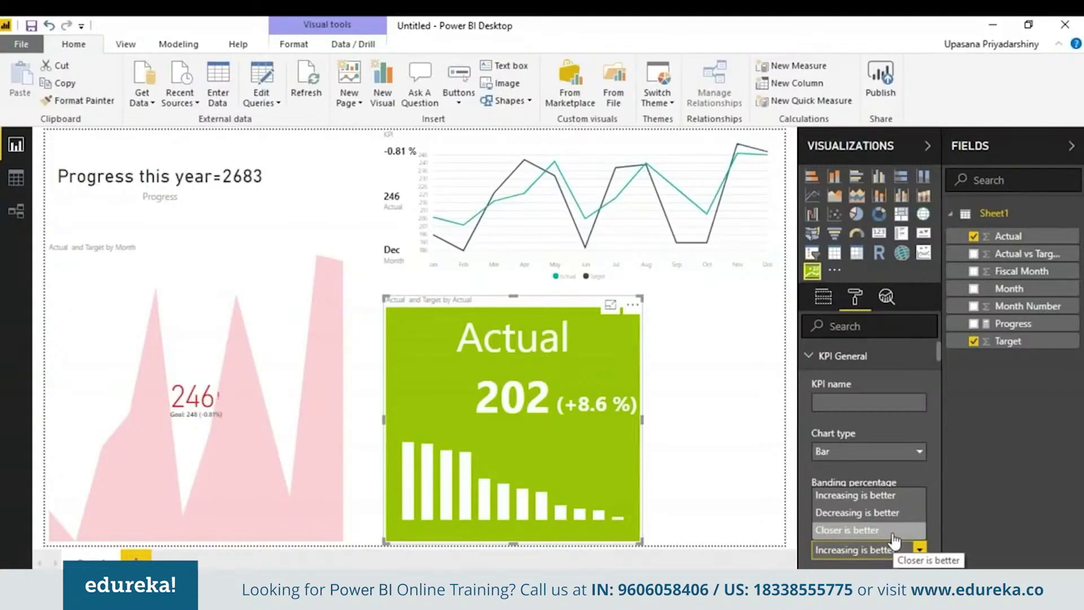
{"action": "left_click", "coordinate": [892, 512]}
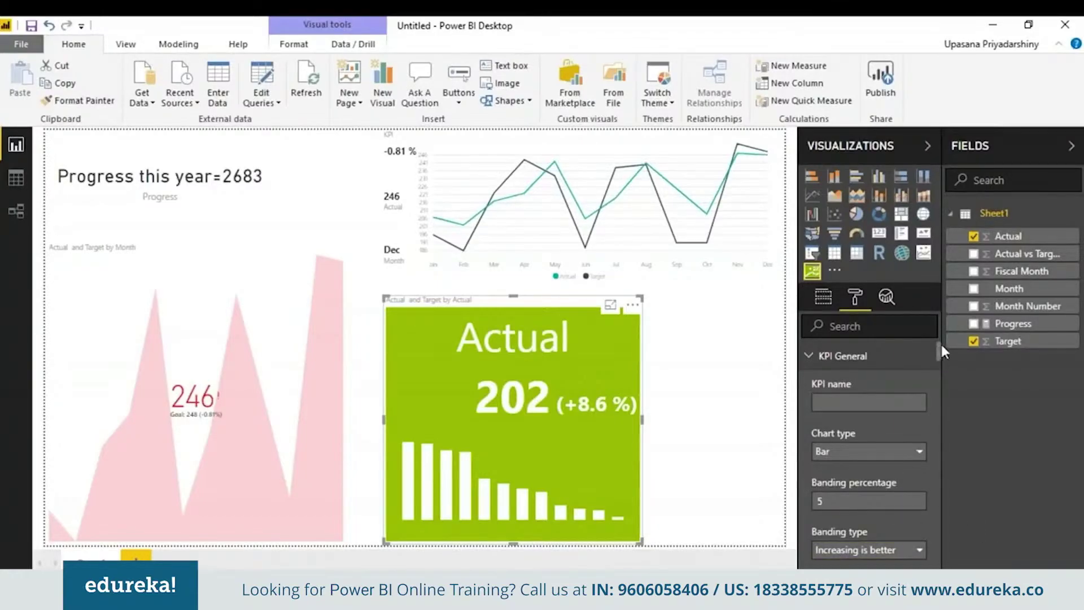
{"action": "mouse_move", "coordinate": [939, 348]}
{"action": "left_mouse_down"}
{"action": "mouse_move", "coordinate": [946, 517]}
{"action": "mouse_move", "coordinate": [931, 347]}
{"action": "mouse_move", "coordinate": [932, 514]}
{"action": "mouse_move", "coordinate": [929, 357]}
{"action": "left_mouse_up"}
Add a Month slicer beside the KPI Indicator and turn off Single Select for multiple selections
{"action": "key", "text": "Escape"}
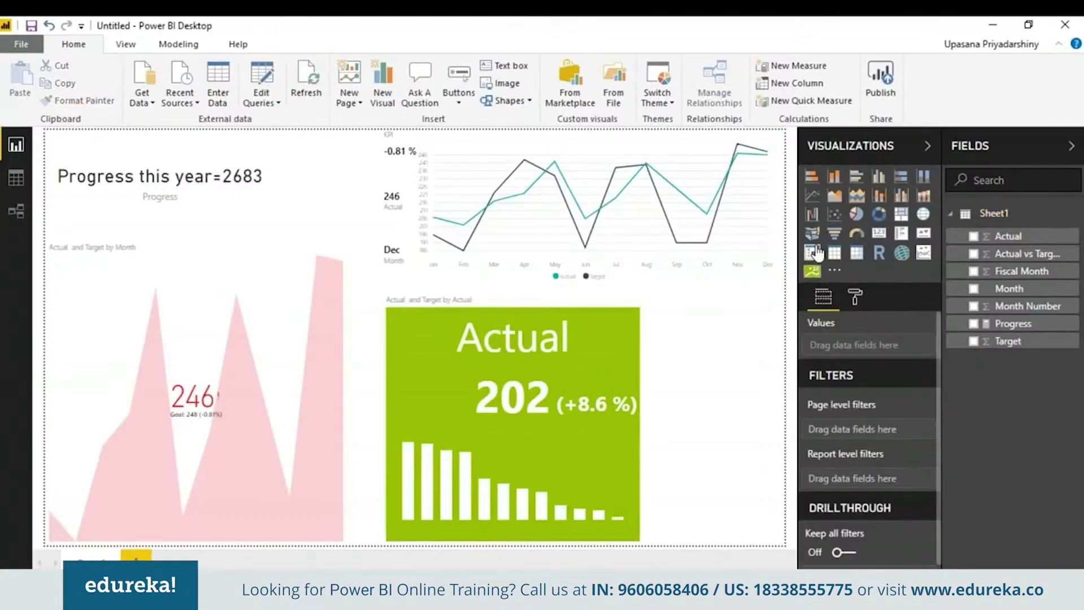
{"action": "left_click", "coordinate": [817, 253]}
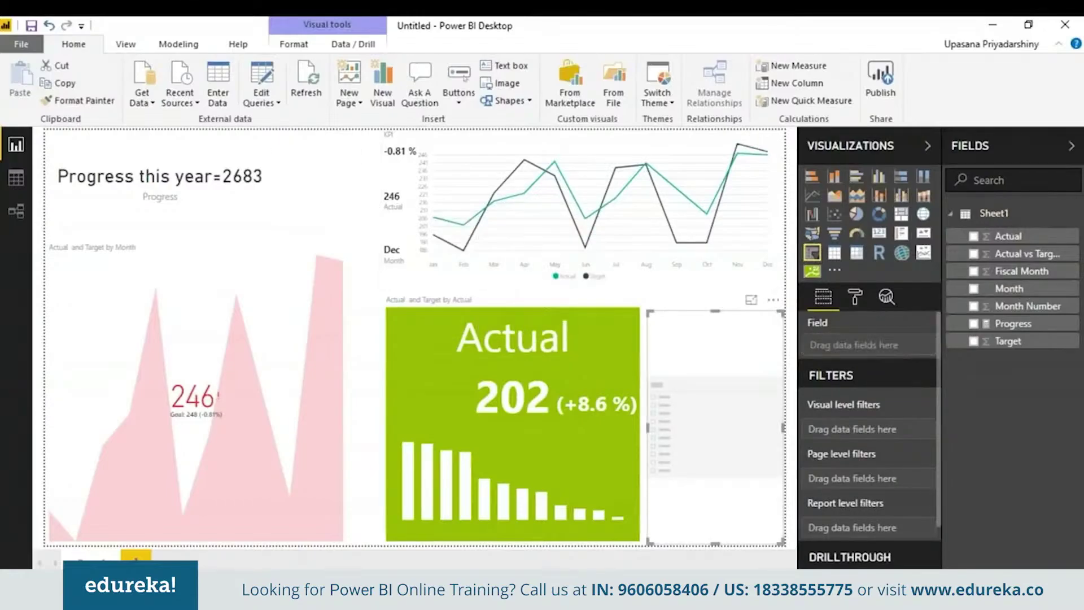
{"action": "left_click_drag", "start_coordinate": [1008, 289], "coordinate": [701, 421]}
{"action": "left_click", "coordinate": [658, 341]}
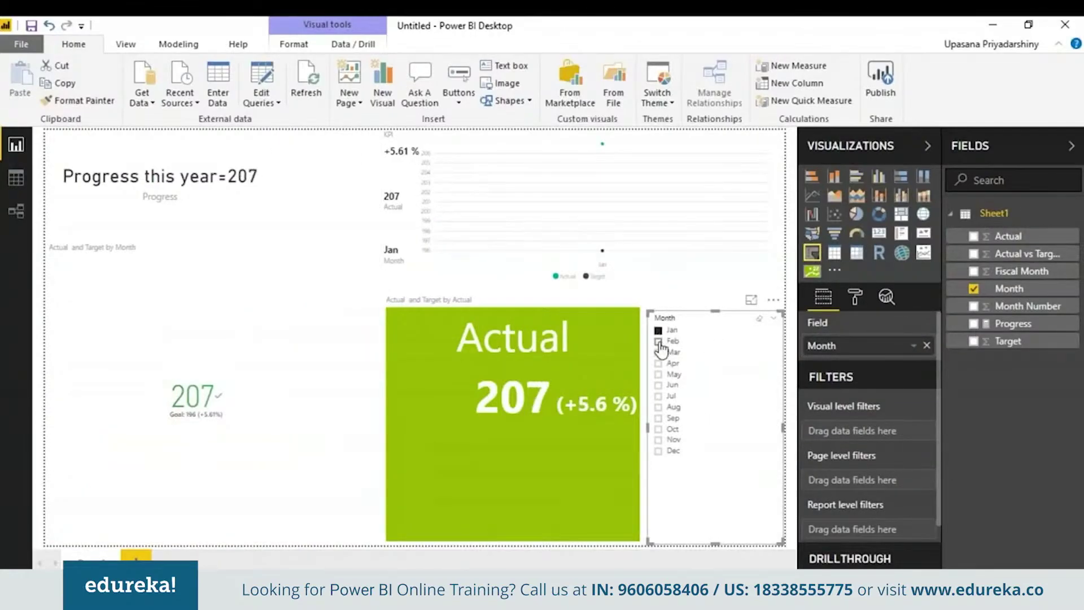
{"action": "left_click", "coordinate": [658, 352]}
{"action": "left_click", "coordinate": [659, 352]}
{"action": "left_click", "coordinate": [855, 296]}
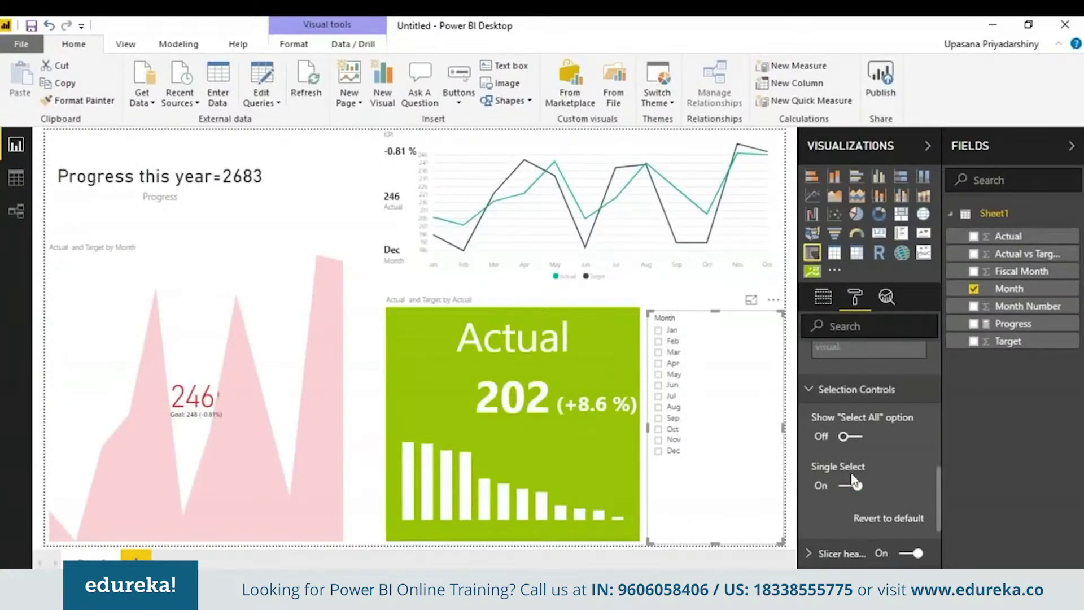
{"action": "left_click", "coordinate": [841, 489]}
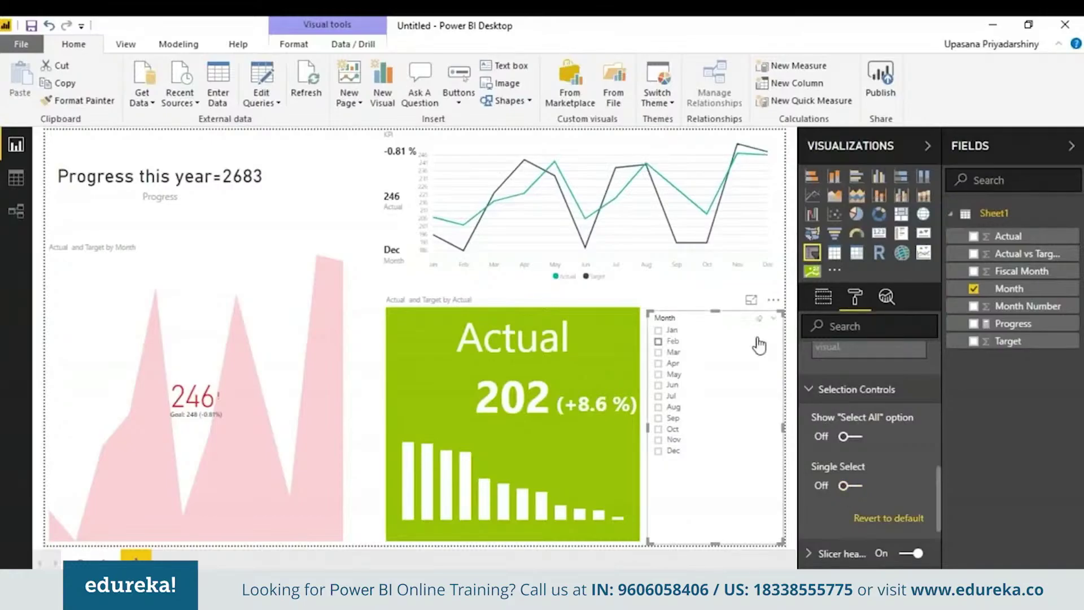
Tick all twelve months, January through December, in the Month slicer
{"action": "left_click", "coordinate": [658, 330]}
{"action": "left_click", "coordinate": [658, 341]}
{"action": "left_click", "coordinate": [658, 352]}
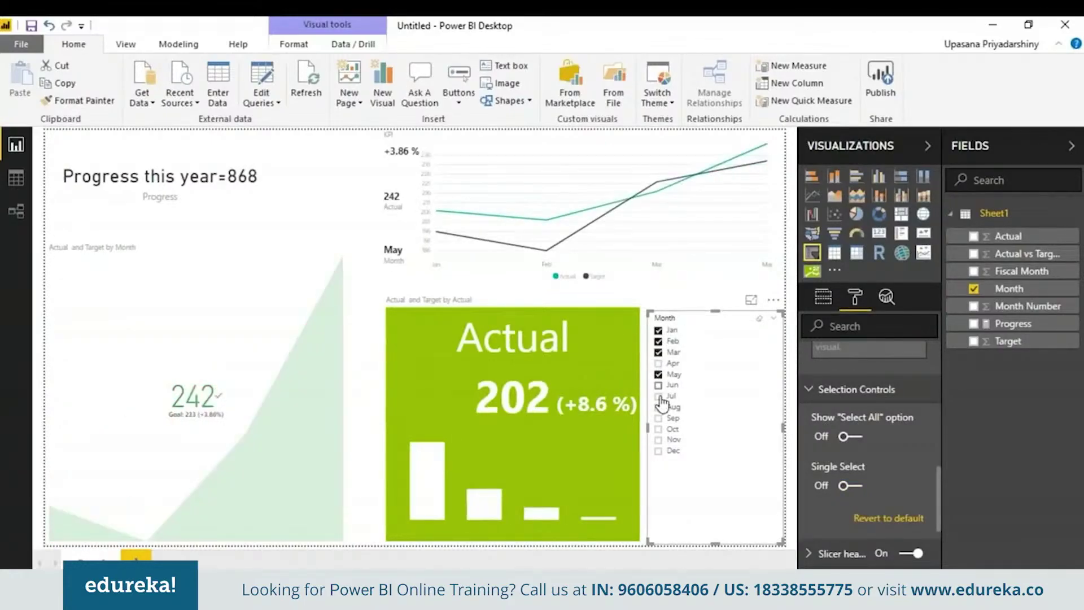
{"action": "left_click", "coordinate": [658, 384]}
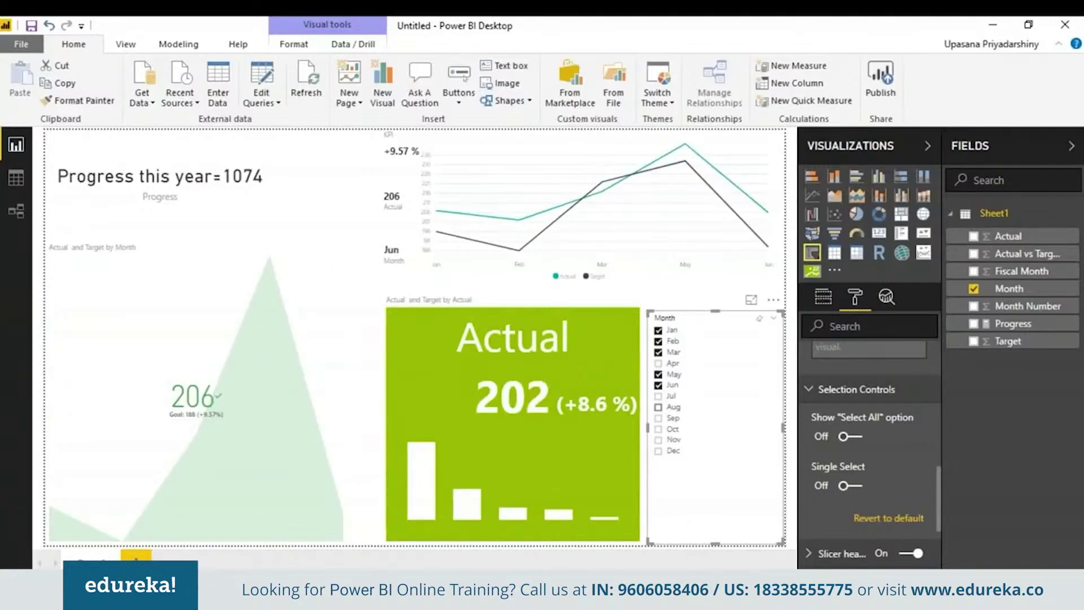
{"action": "left_click", "coordinate": [659, 406]}
{"action": "left_click", "coordinate": [658, 396]}
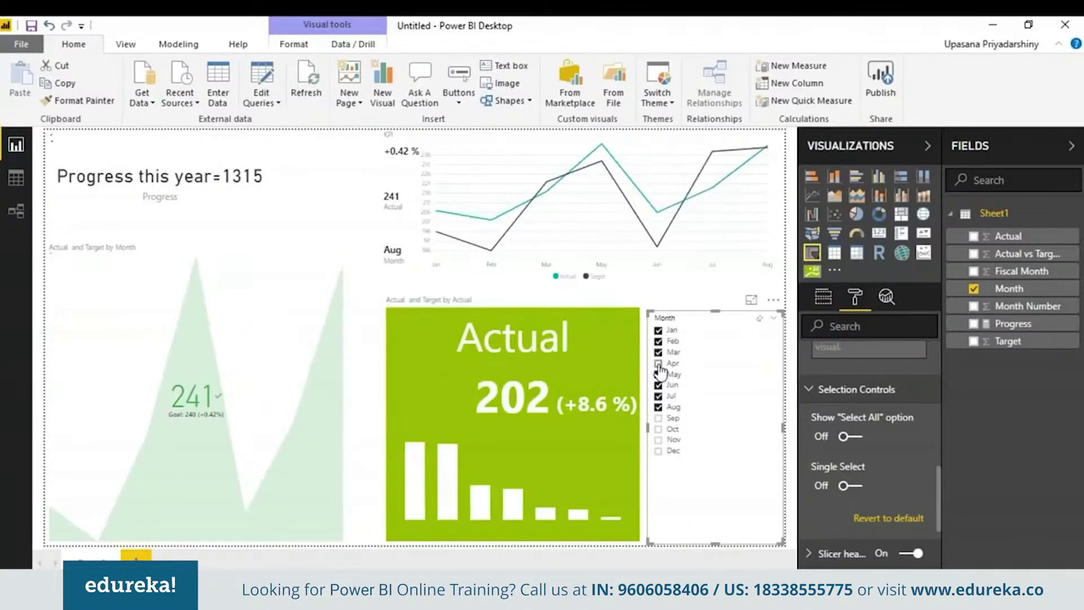
{"action": "left_click", "coordinate": [658, 363]}
{"action": "left_click", "coordinate": [658, 418]}
{"action": "left_click", "coordinate": [658, 429]}
{"action": "left_click", "coordinate": [658, 439]}
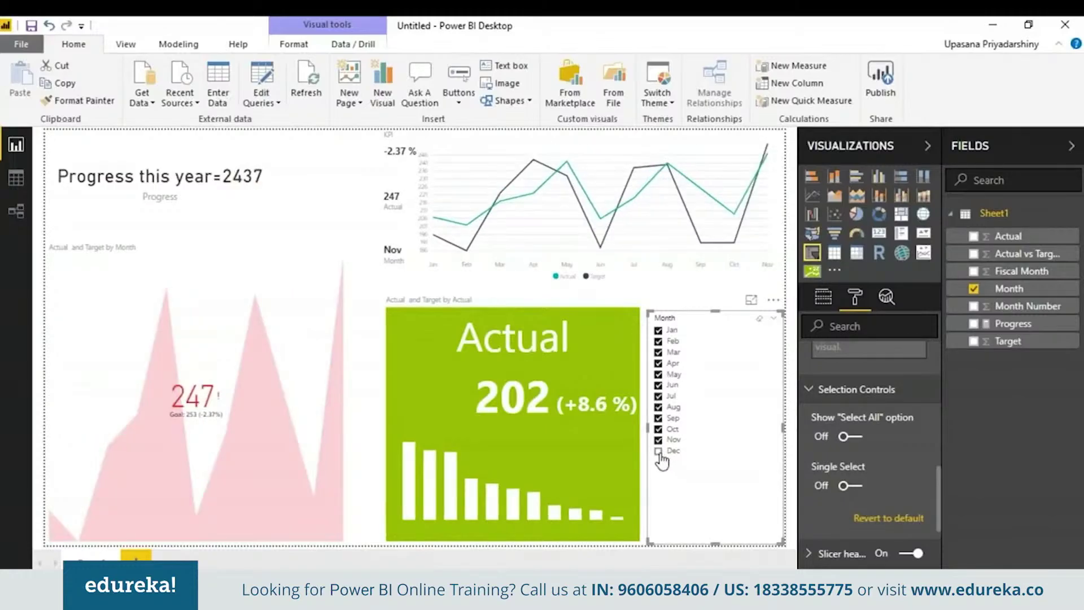
{"action": "left_click", "coordinate": [658, 451]}
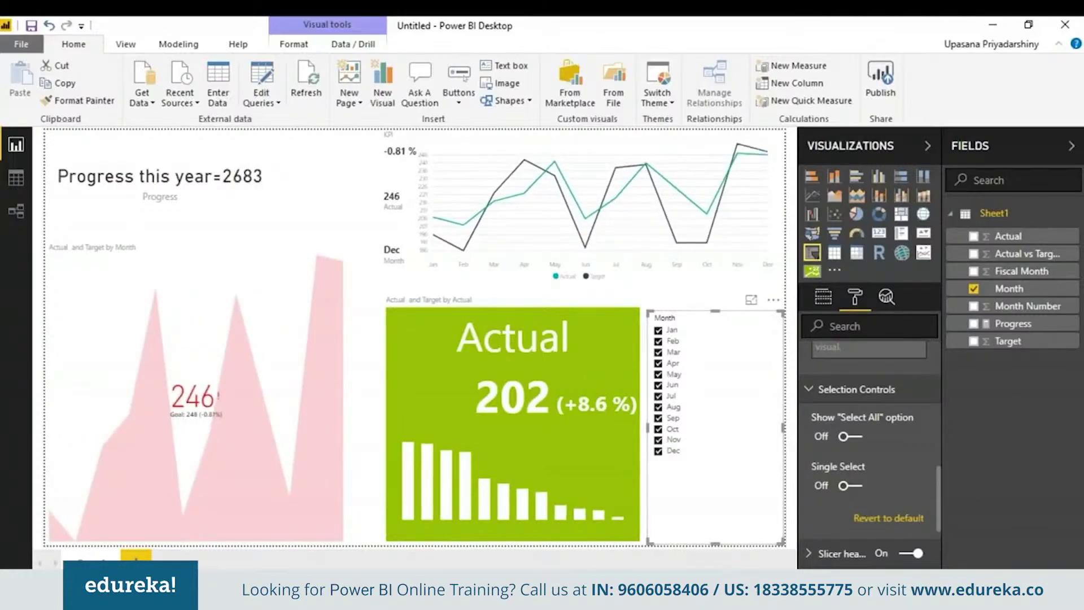